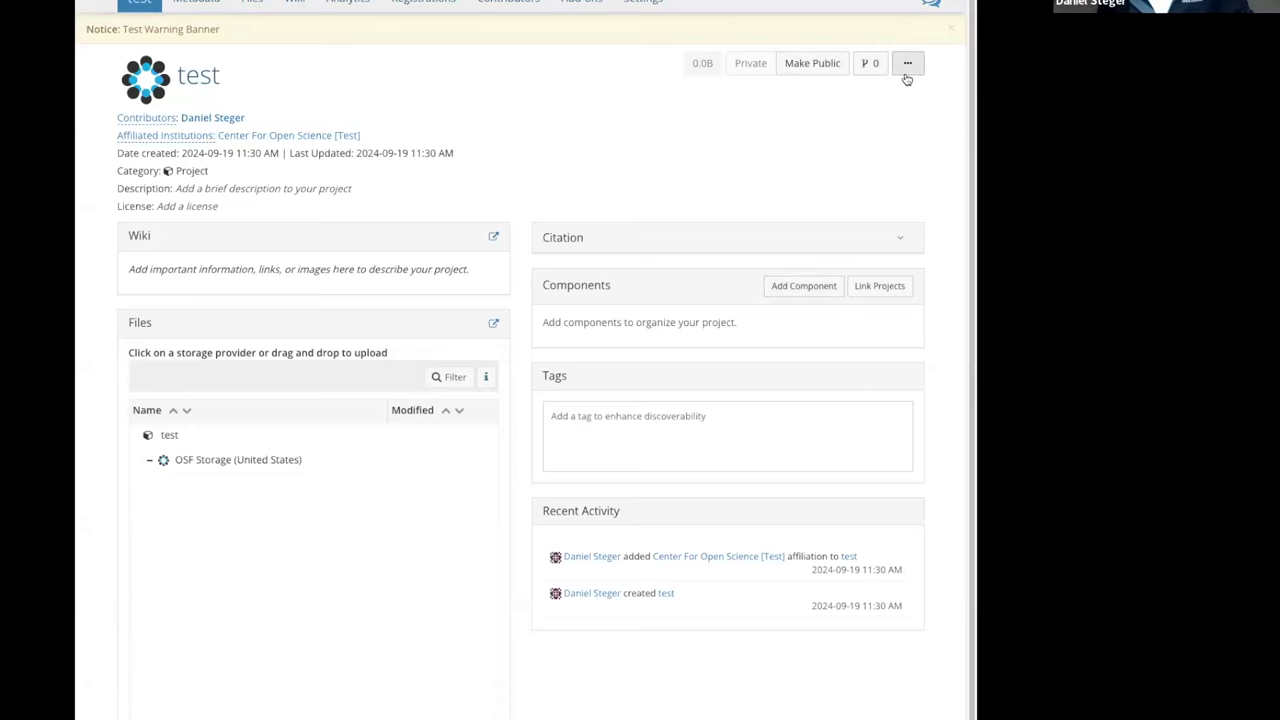
# Make the test project public and create a DOI for it.
pyautogui.click(803, 65)
pyautogui.click(694, 145)
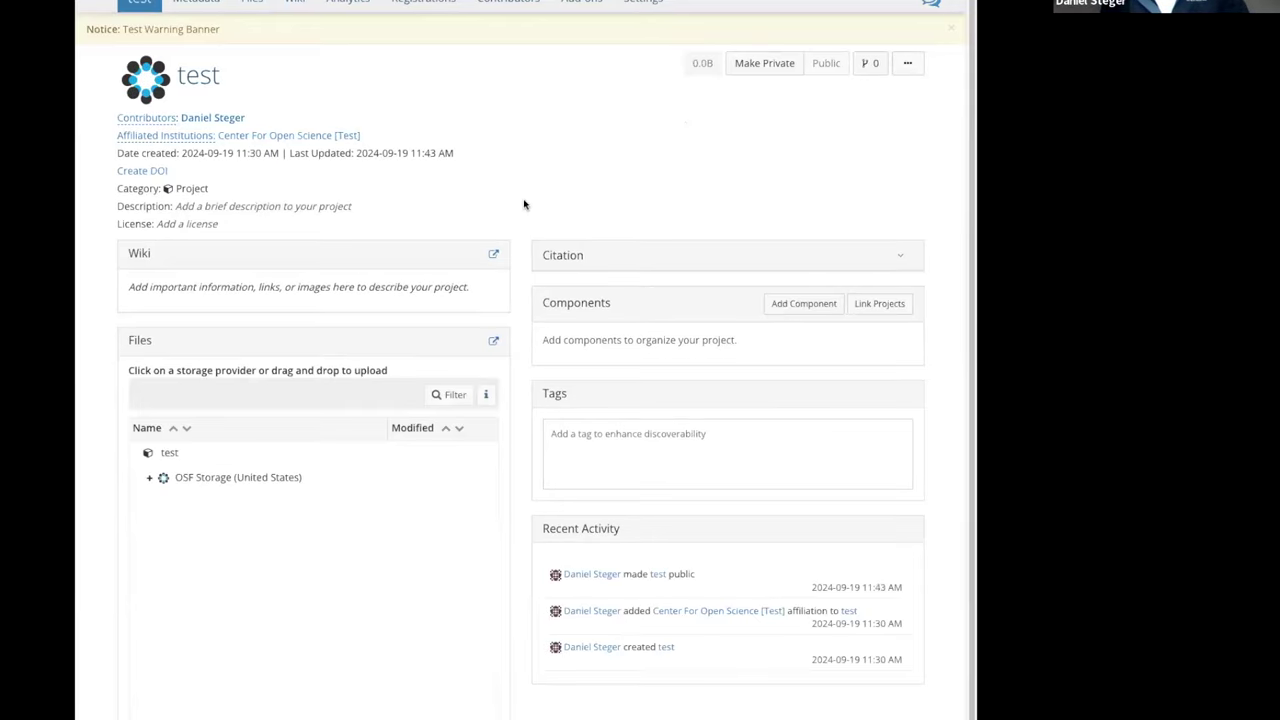
pyautogui.click(146, 172)
pyautogui.click(698, 86)
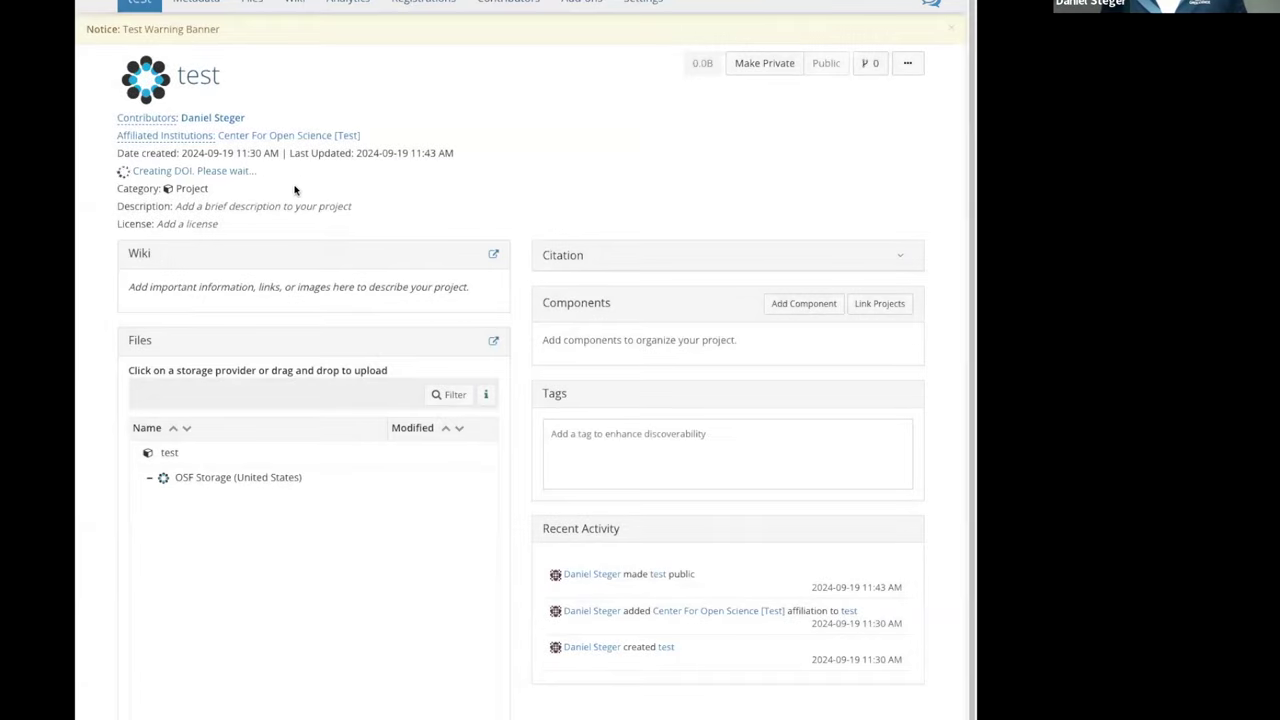
pyautogui.moveTo(314, 172); pyautogui.dragTo(182, 175)
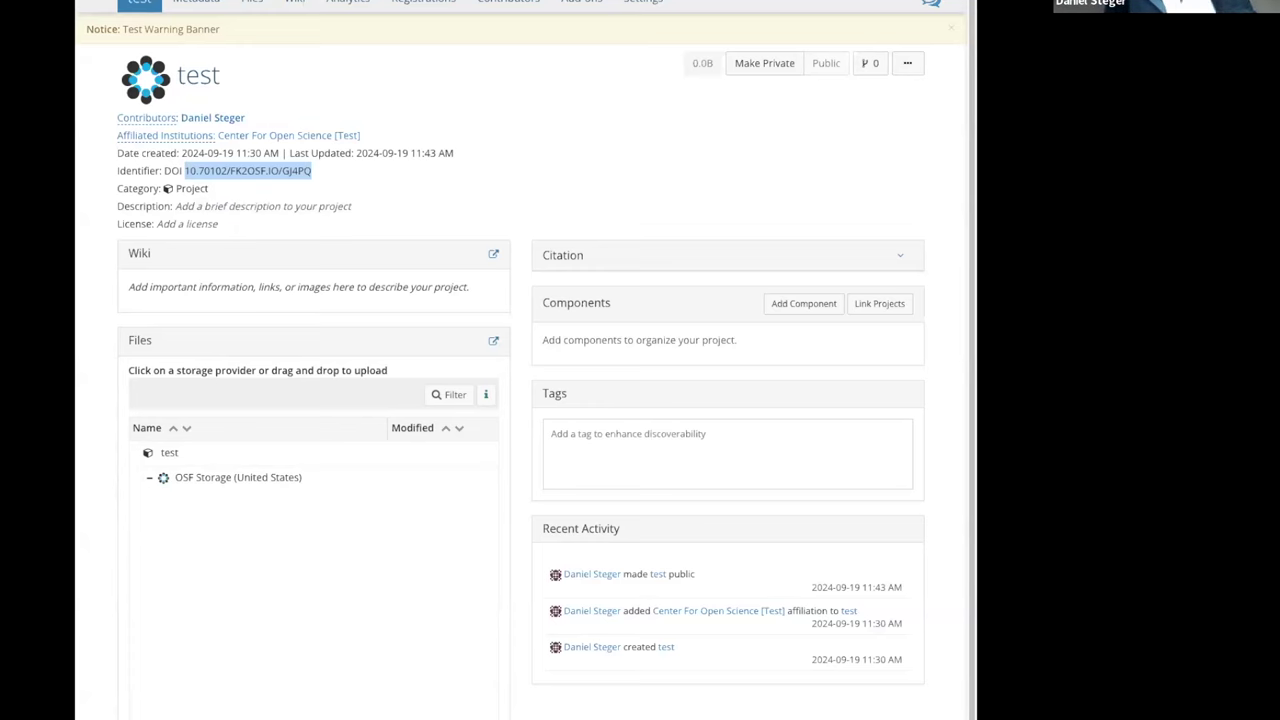
# Create a draft registration of the test project using the OSF Preregistration form and look over its metadata fields.
pyautogui.click(420, 6)
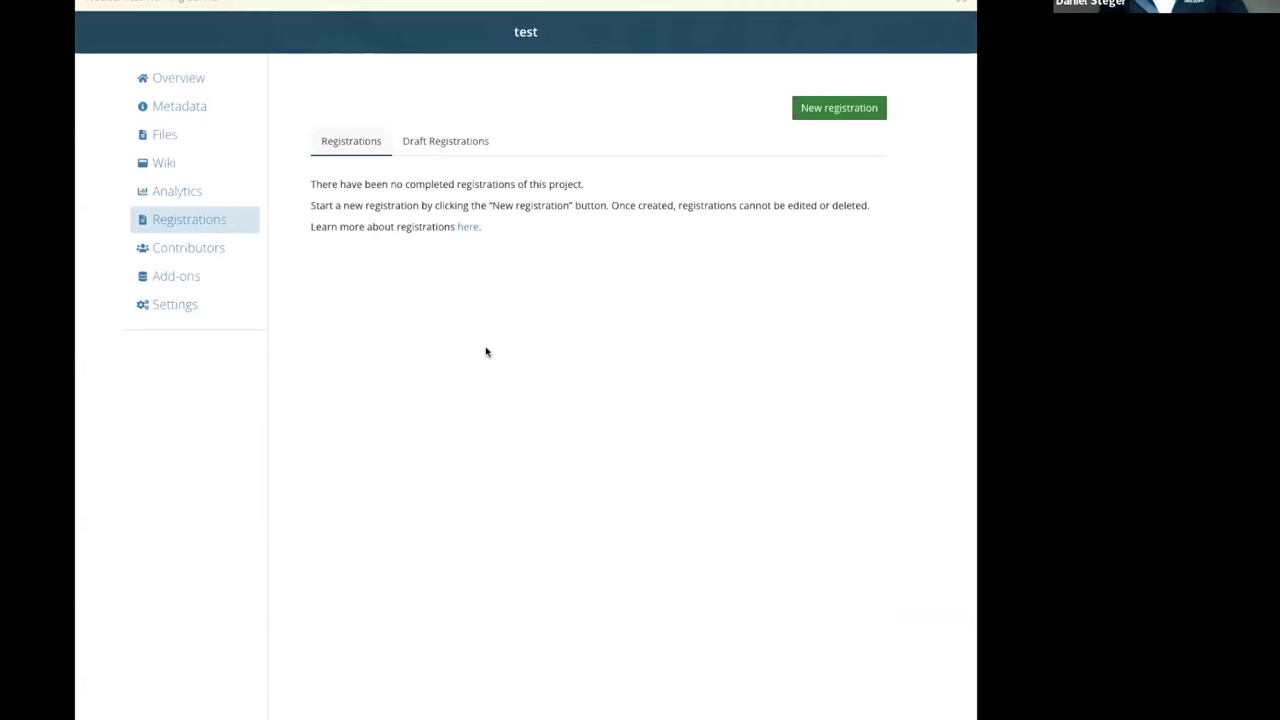
pyautogui.click(836, 110)
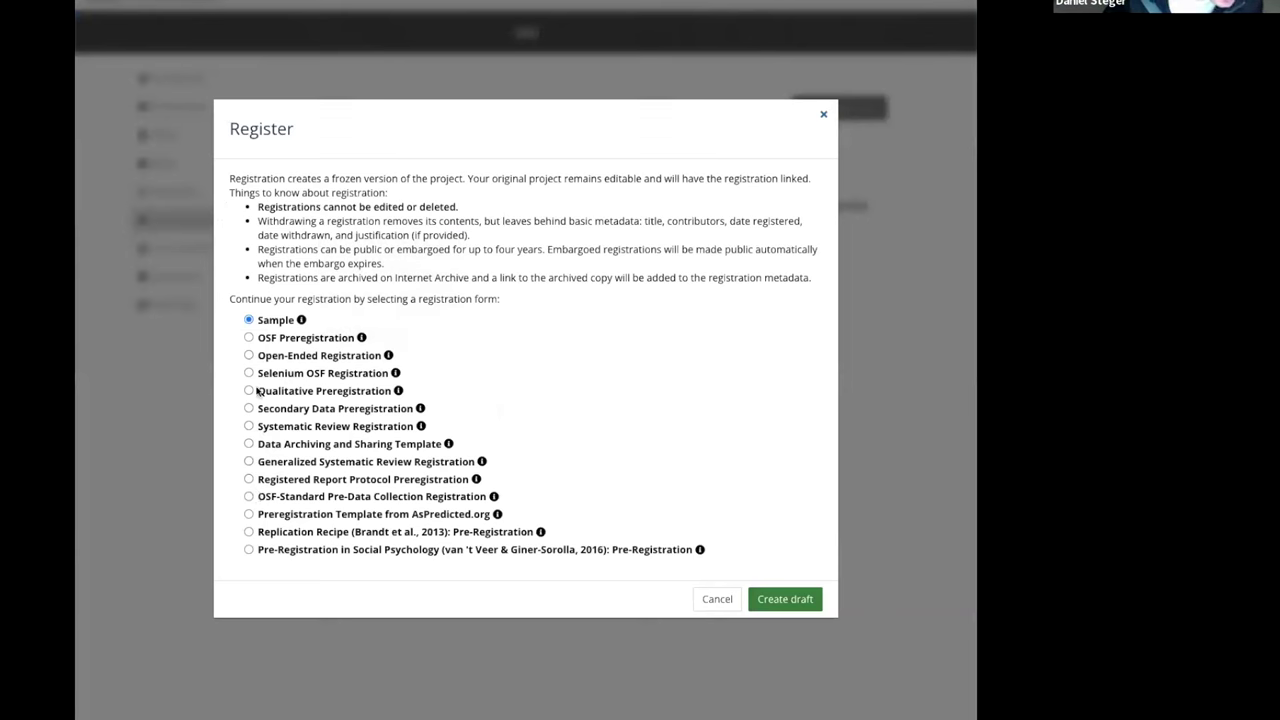
pyautogui.click(249, 338)
pyautogui.click(785, 600)
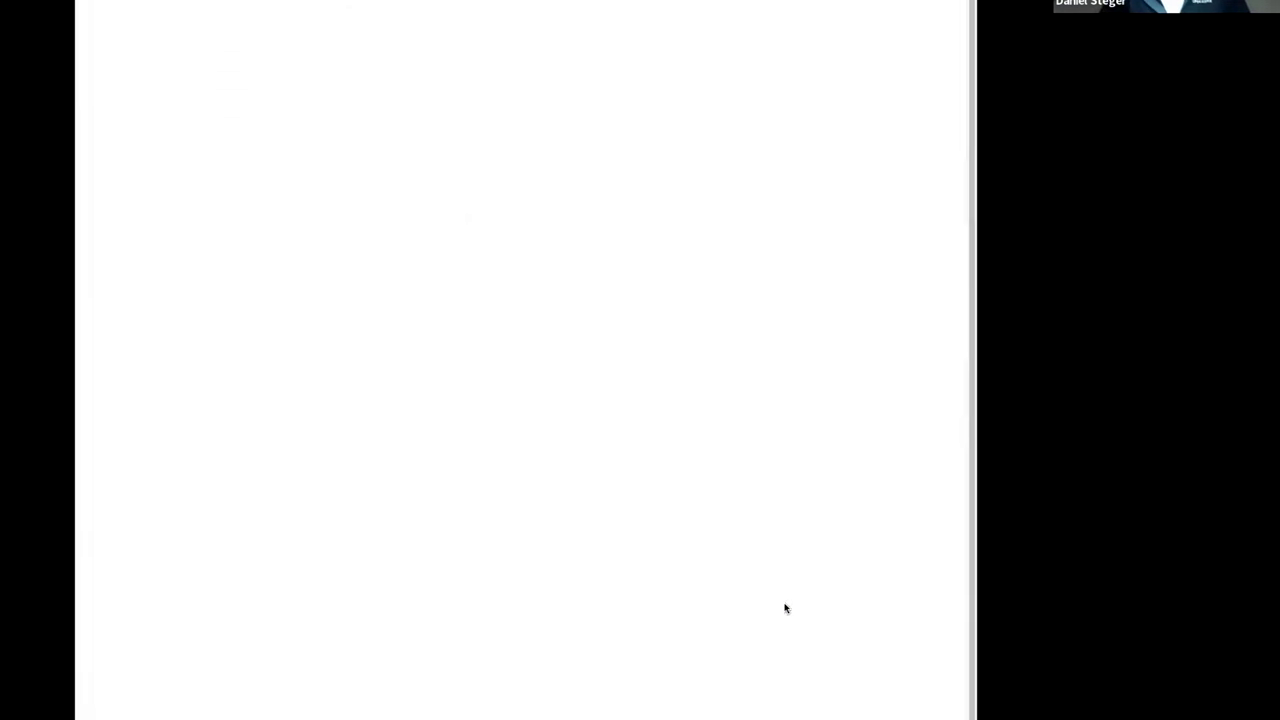
pyautogui.scroll(-3, 465, 390)
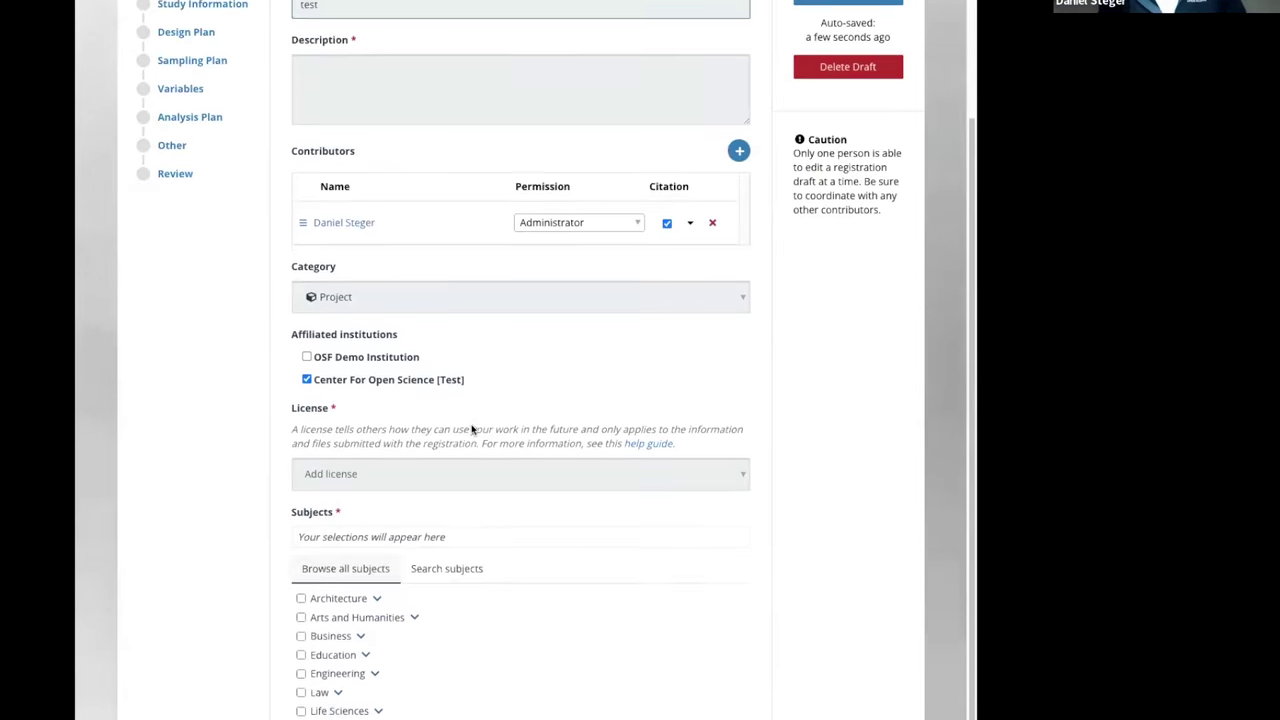
pyautogui.scroll(3, 471, 429)
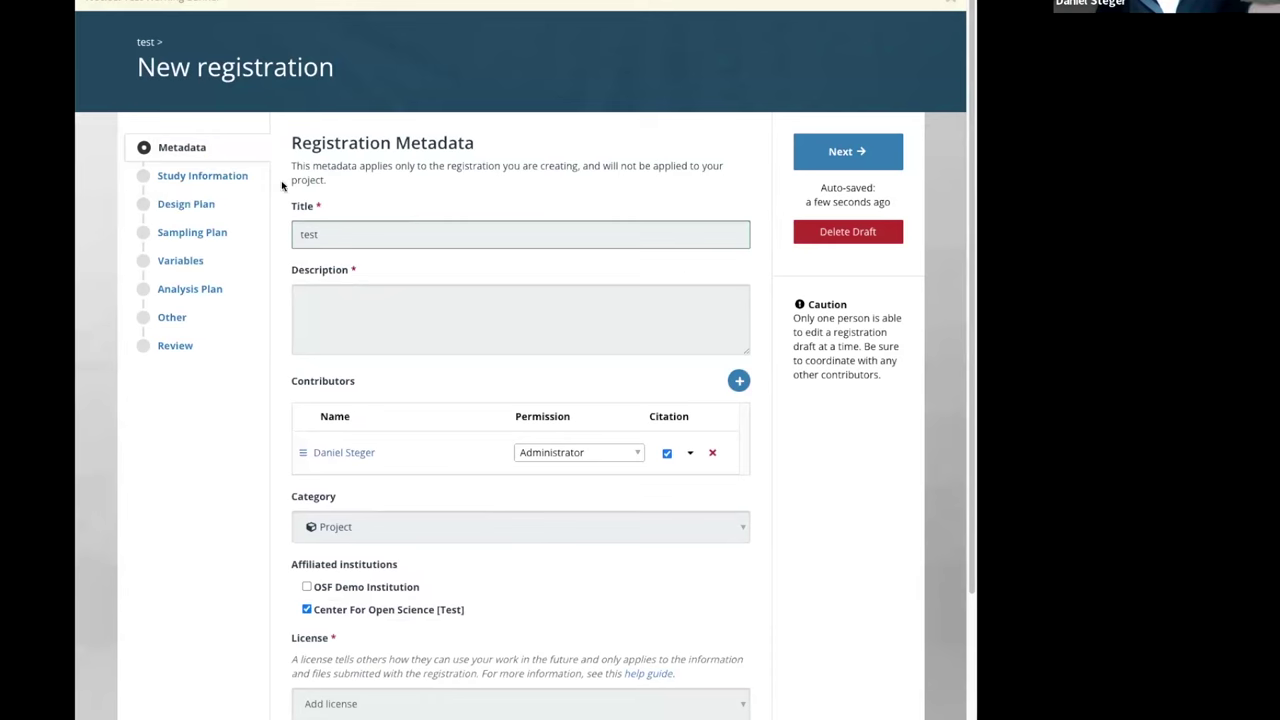
pyautogui.doubleClick(301, 233)
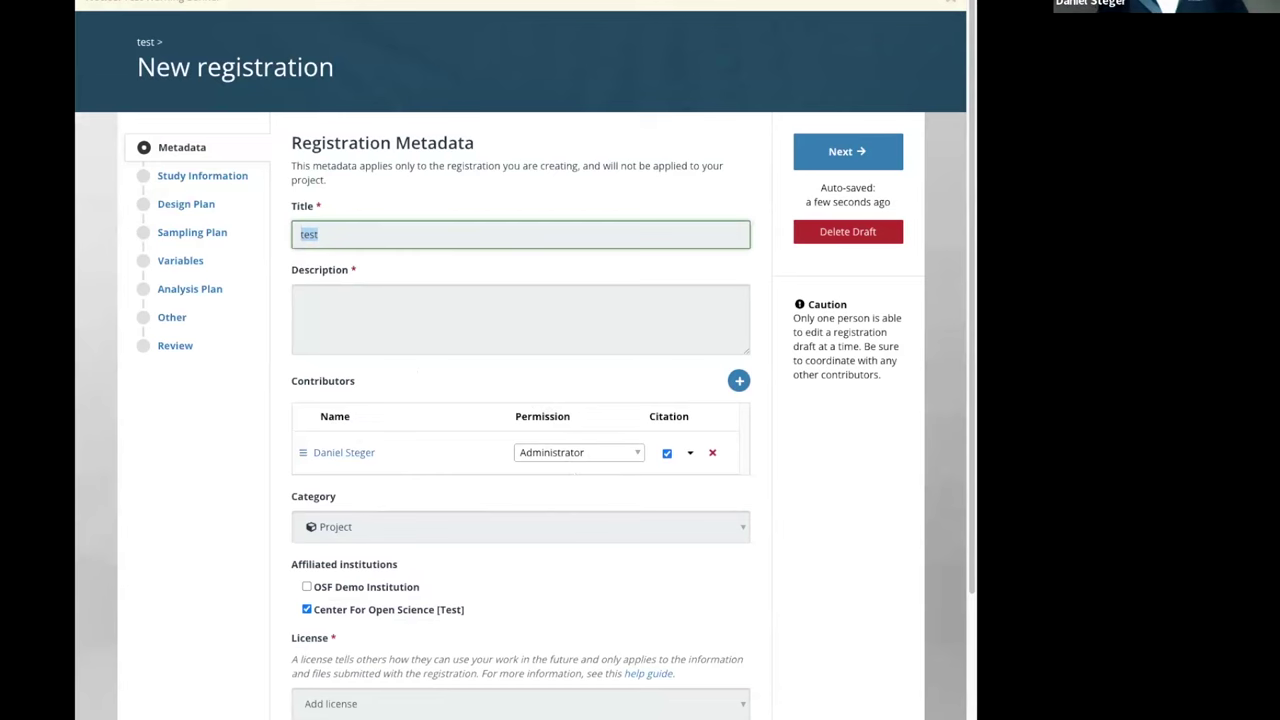
pyautogui.hotkey('alt', 'Tab')
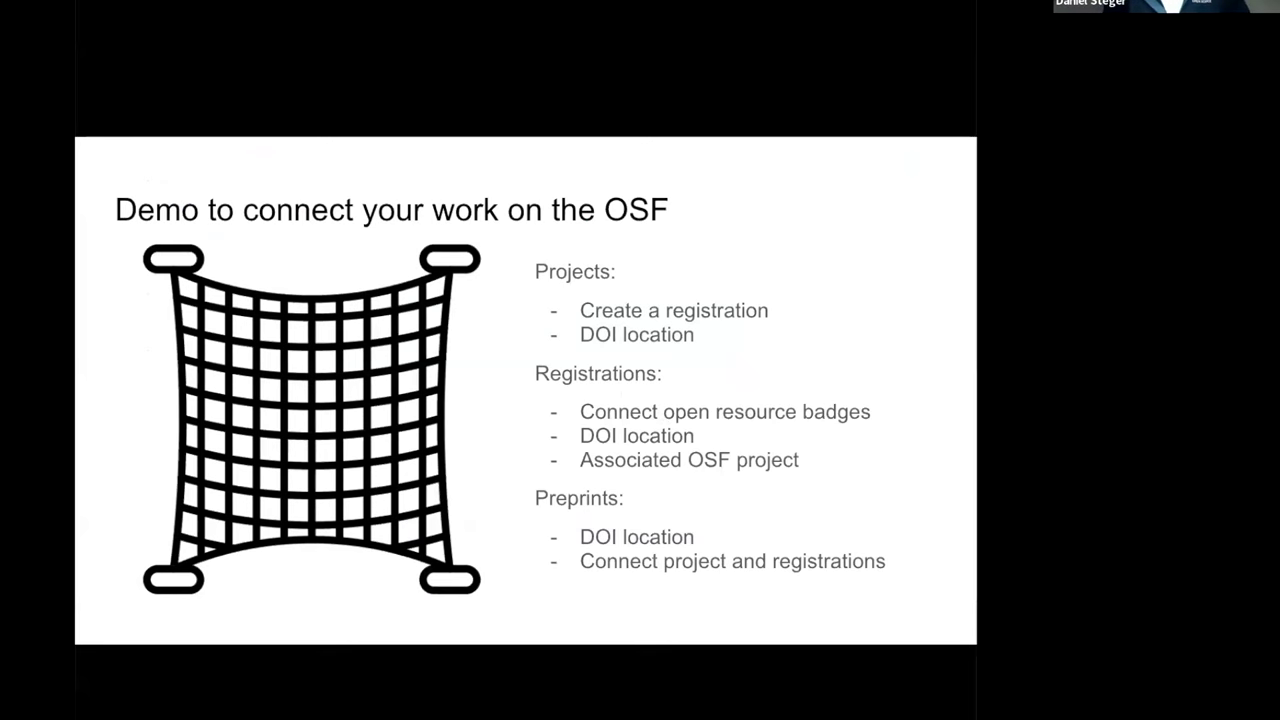
pyautogui.hotkey('alt', 'Tab')
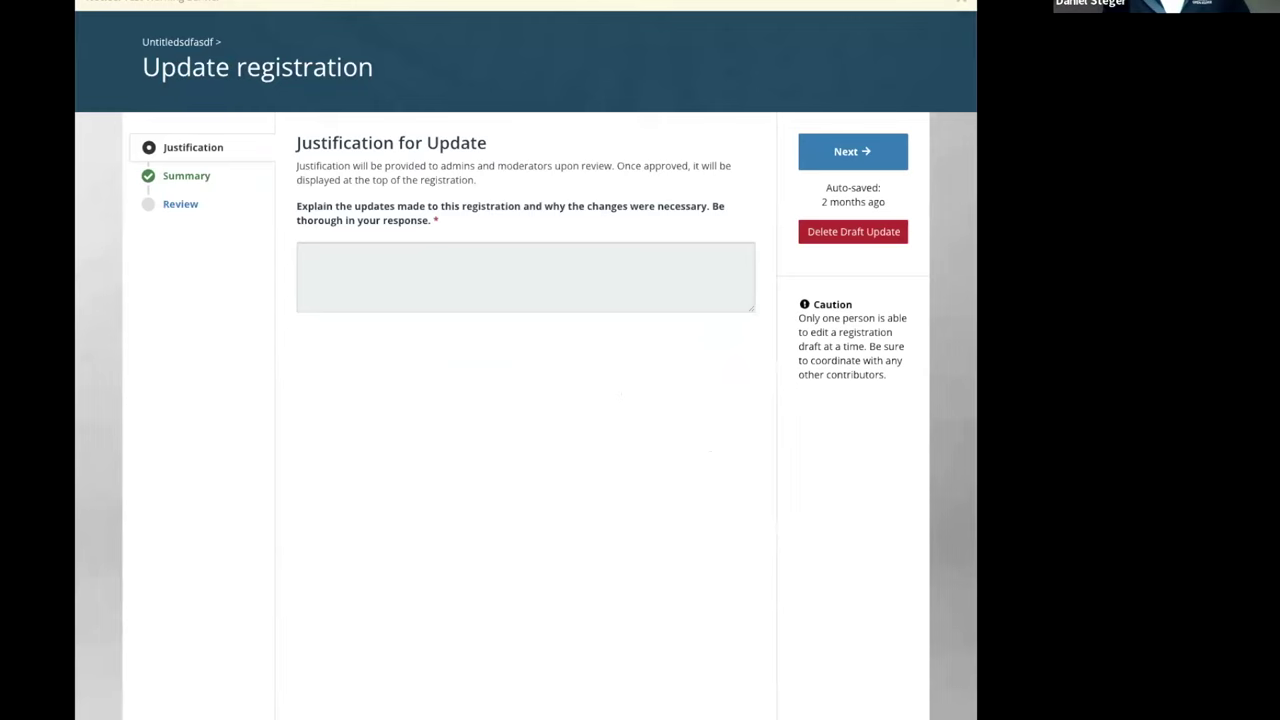
pyautogui.hotkey('ctrl', 'Tab')
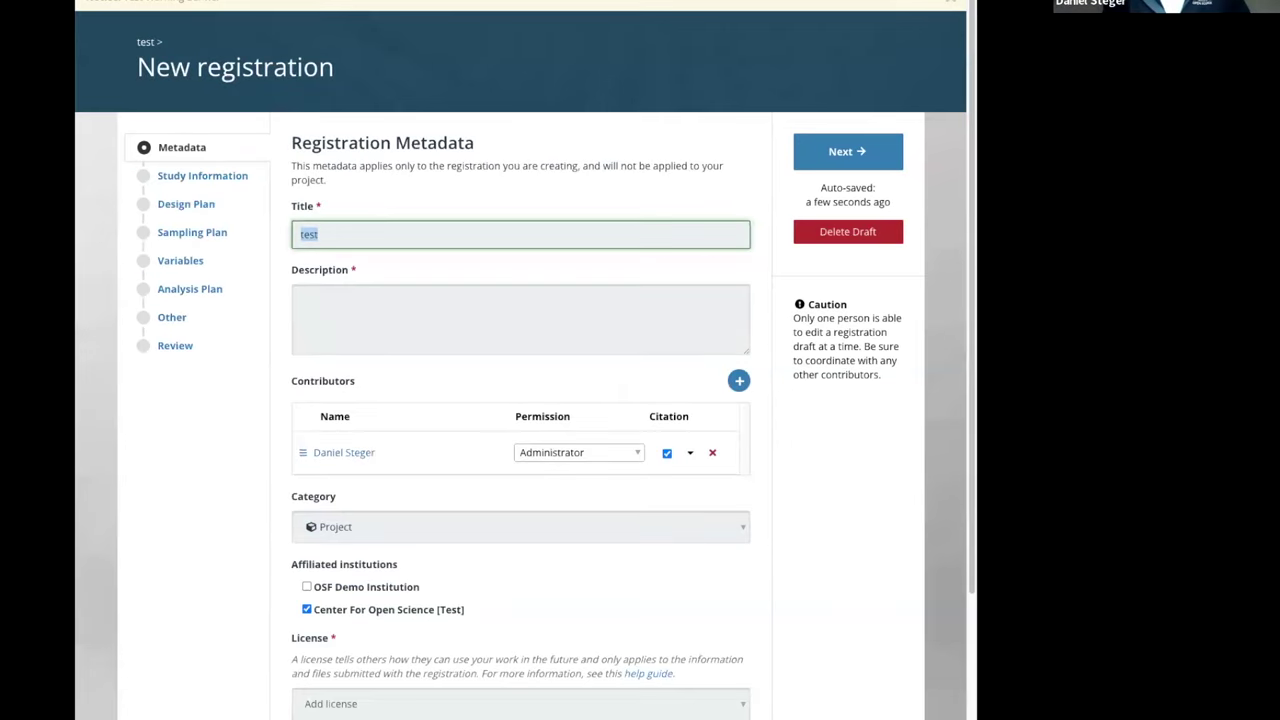
pyautogui.hotkey('ctrl', 'shift', 'Tab')
pyautogui.hotkey('ctrl', 'Tab')
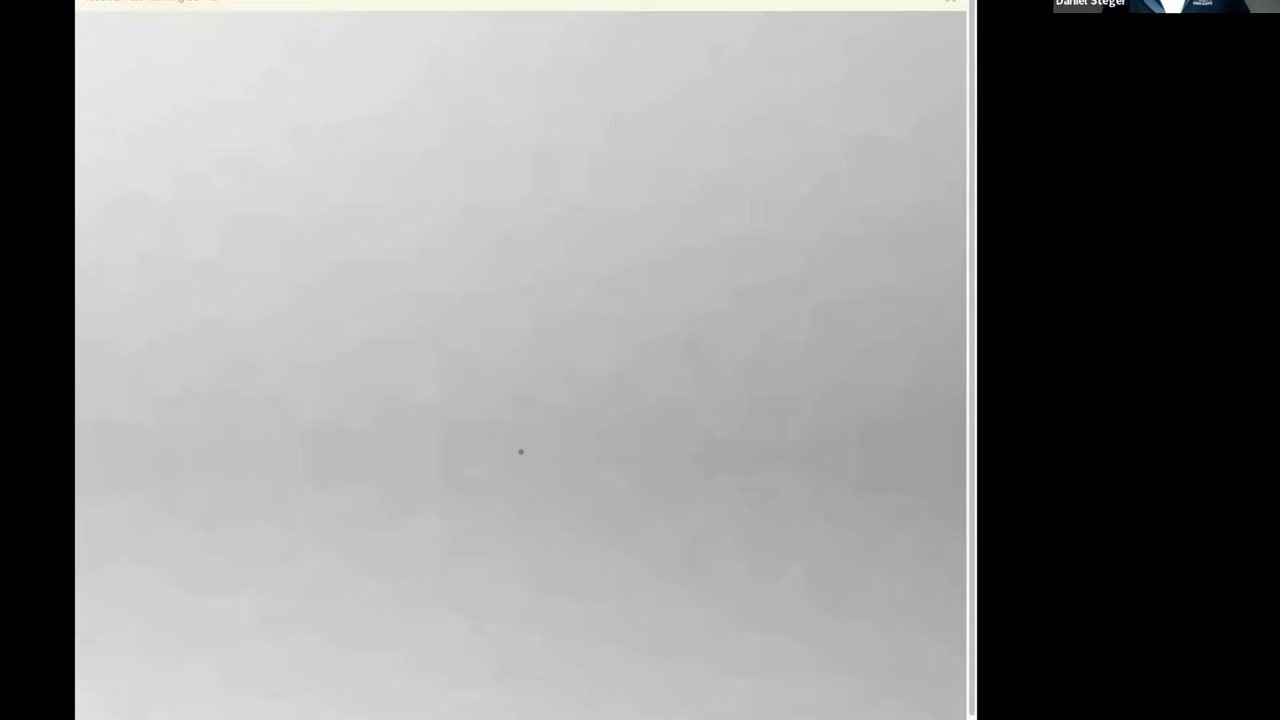
pyautogui.hotkey('ctrl', 'Tab')
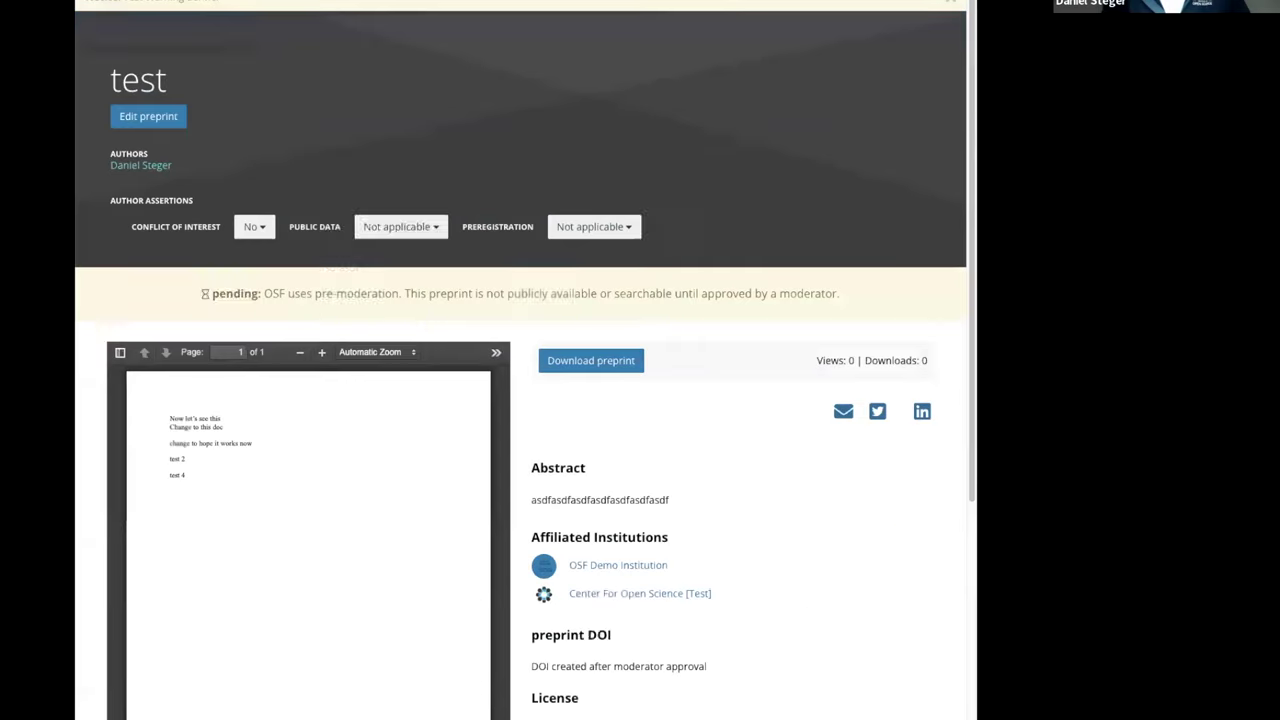
pyautogui.hotkey('ctrl', 'Tab')
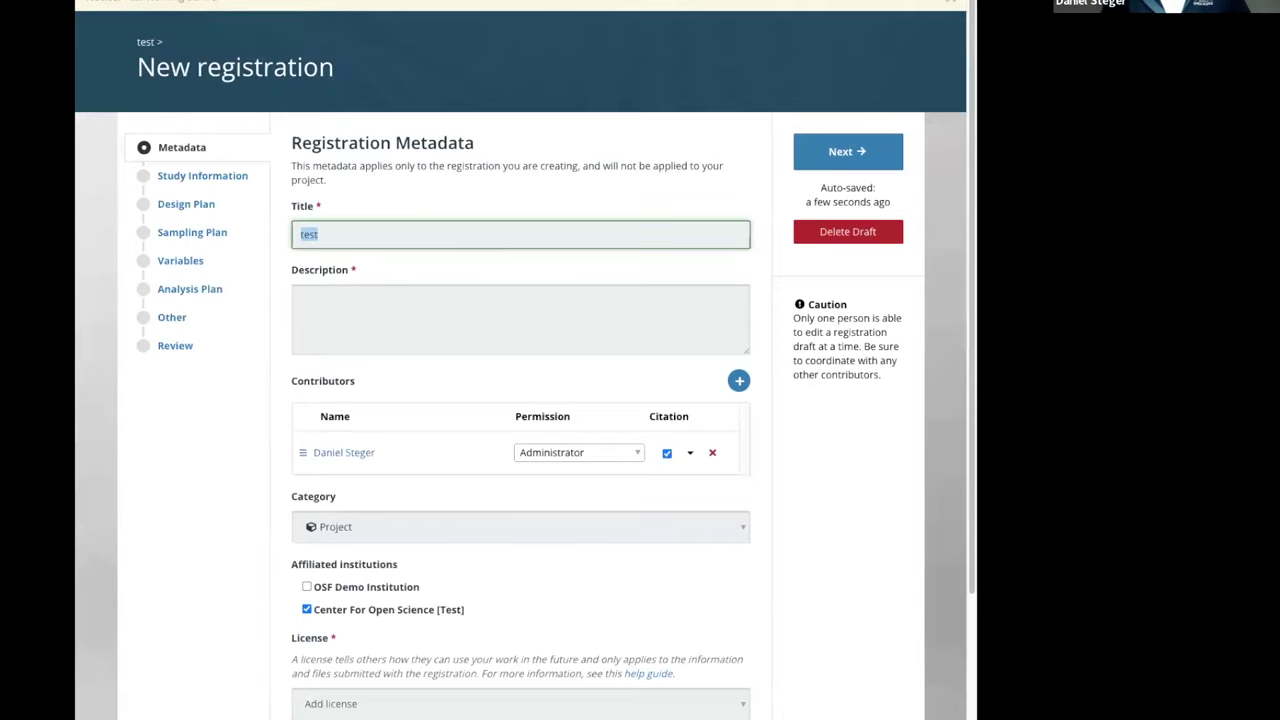
# Return to the test project's overview and copy its DOI.
pyautogui.hotkey('ctrl', 'Tab')
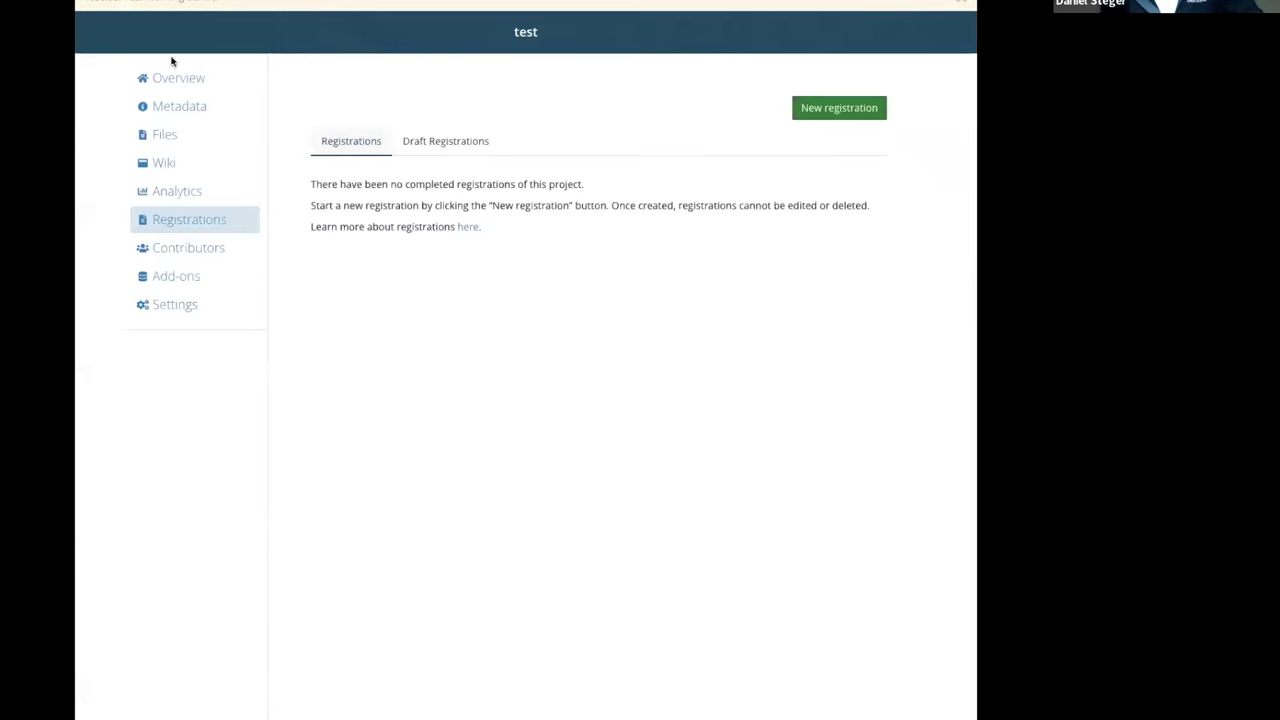
pyautogui.click(185, 80)
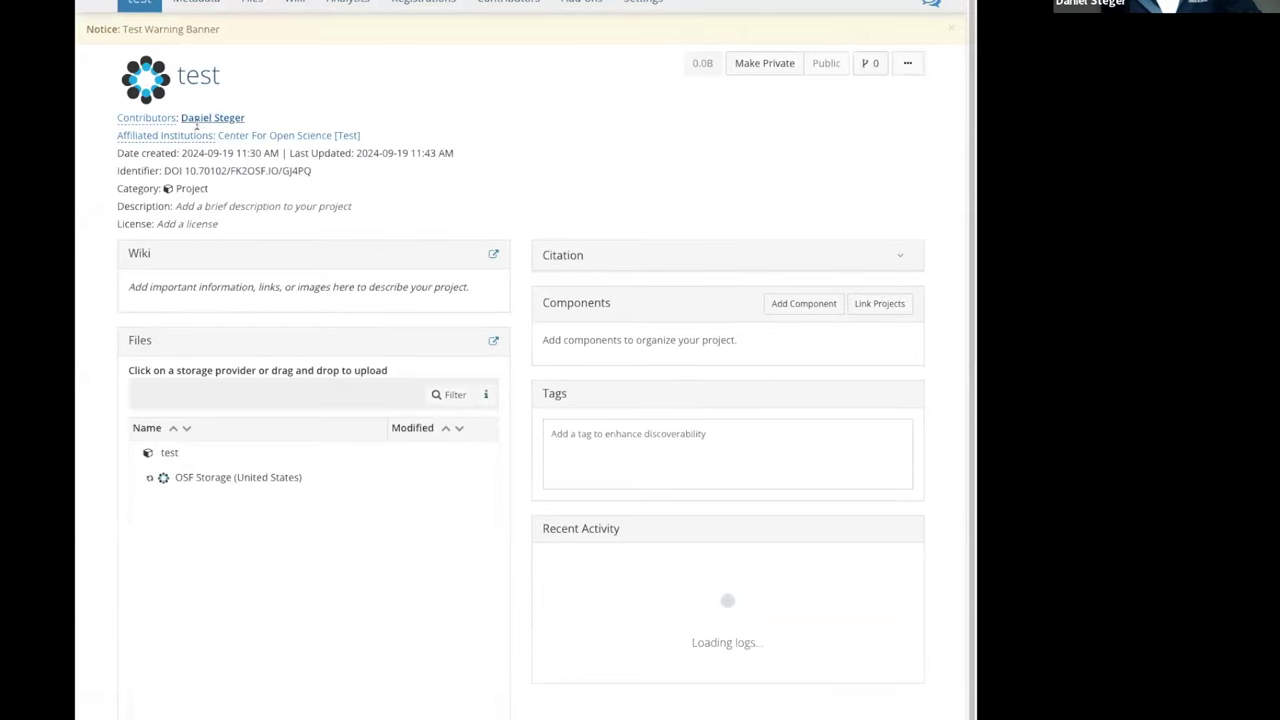
pyautogui.moveTo(328, 171); pyautogui.dragTo(183, 170)
pyautogui.hotkey('ctrl', 'c')
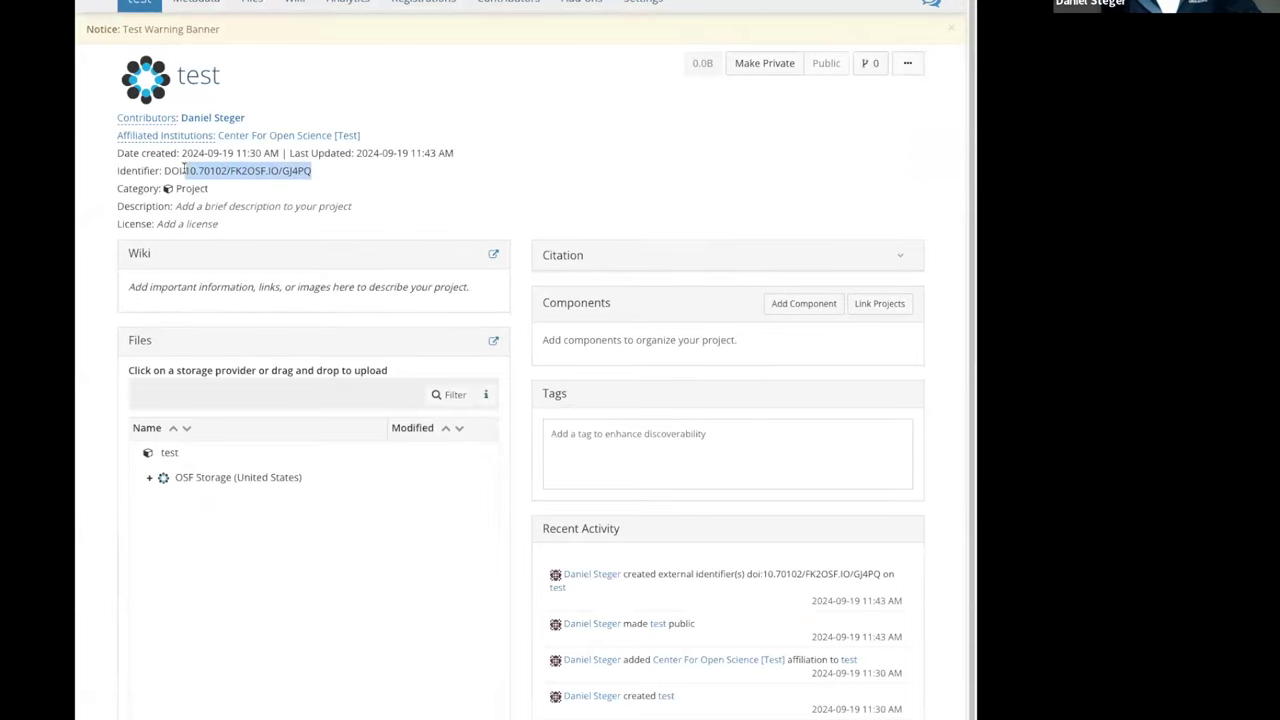
# Switch to the Untitledsdfasdf registration, dismiss the new feature notice and show the registration's resources.
pyautogui.hotkey('ctrl', 'Tab')
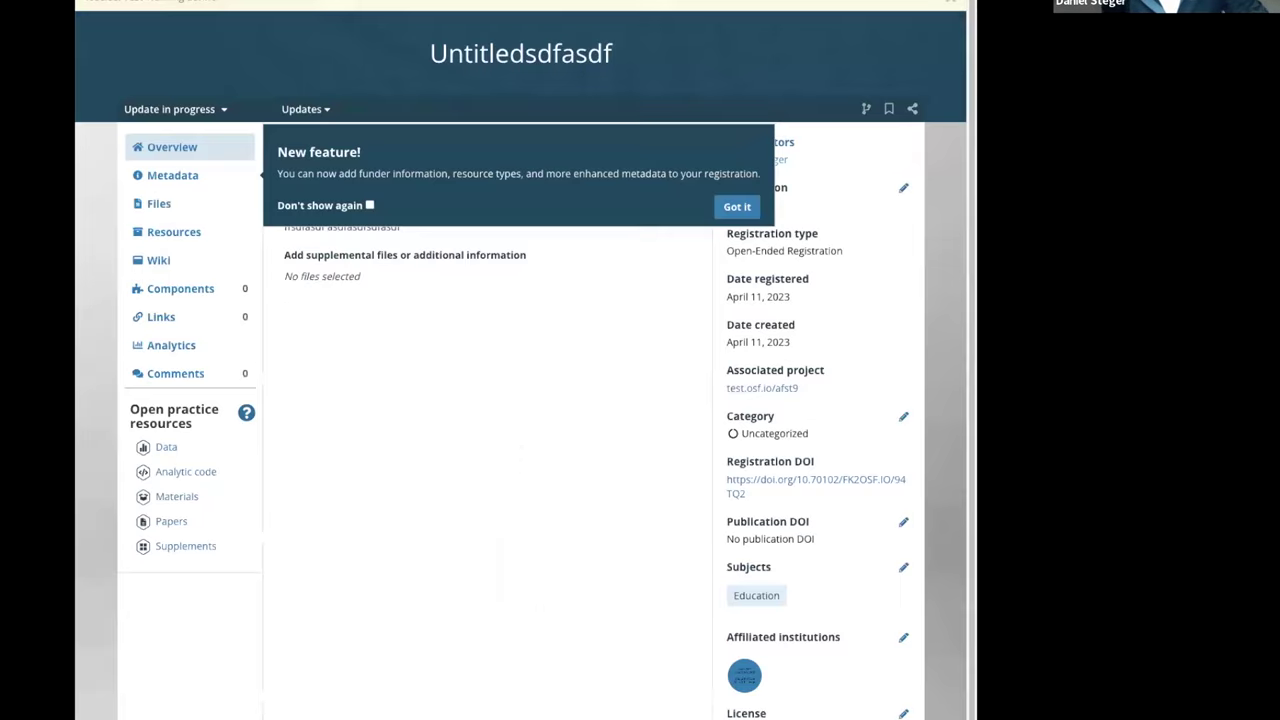
pyautogui.click(737, 207)
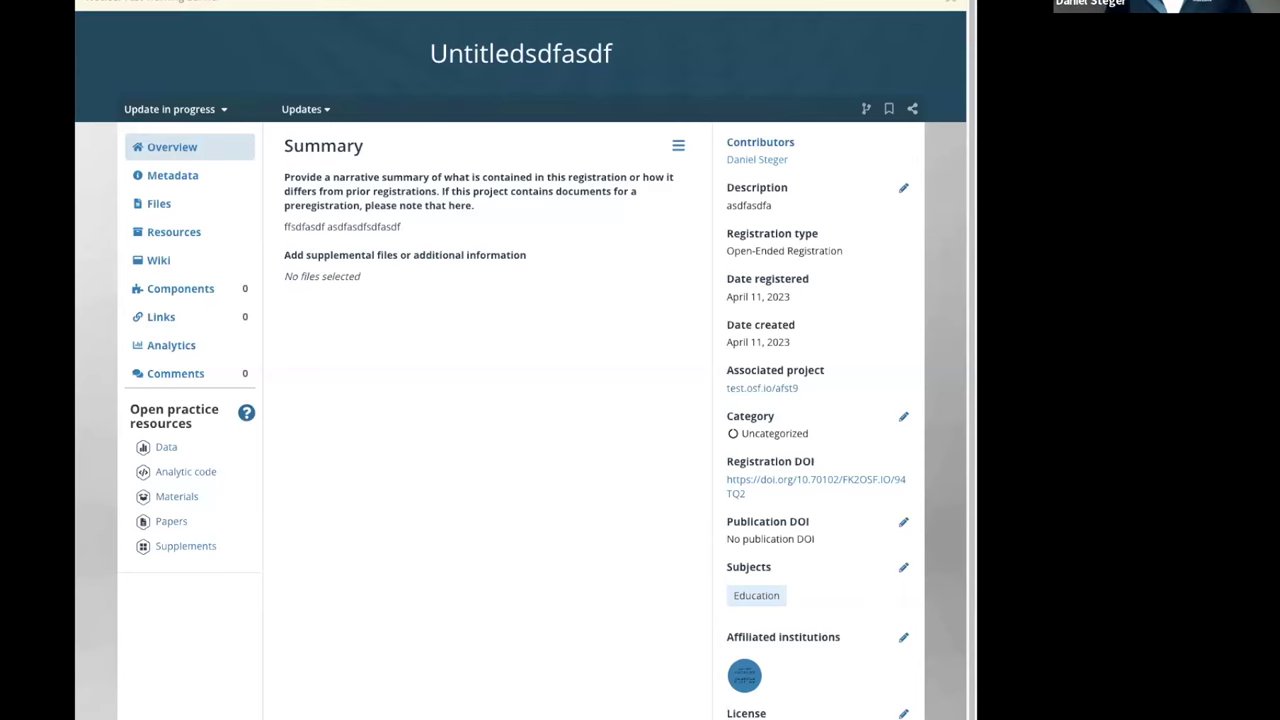
pyautogui.click(380, 5)
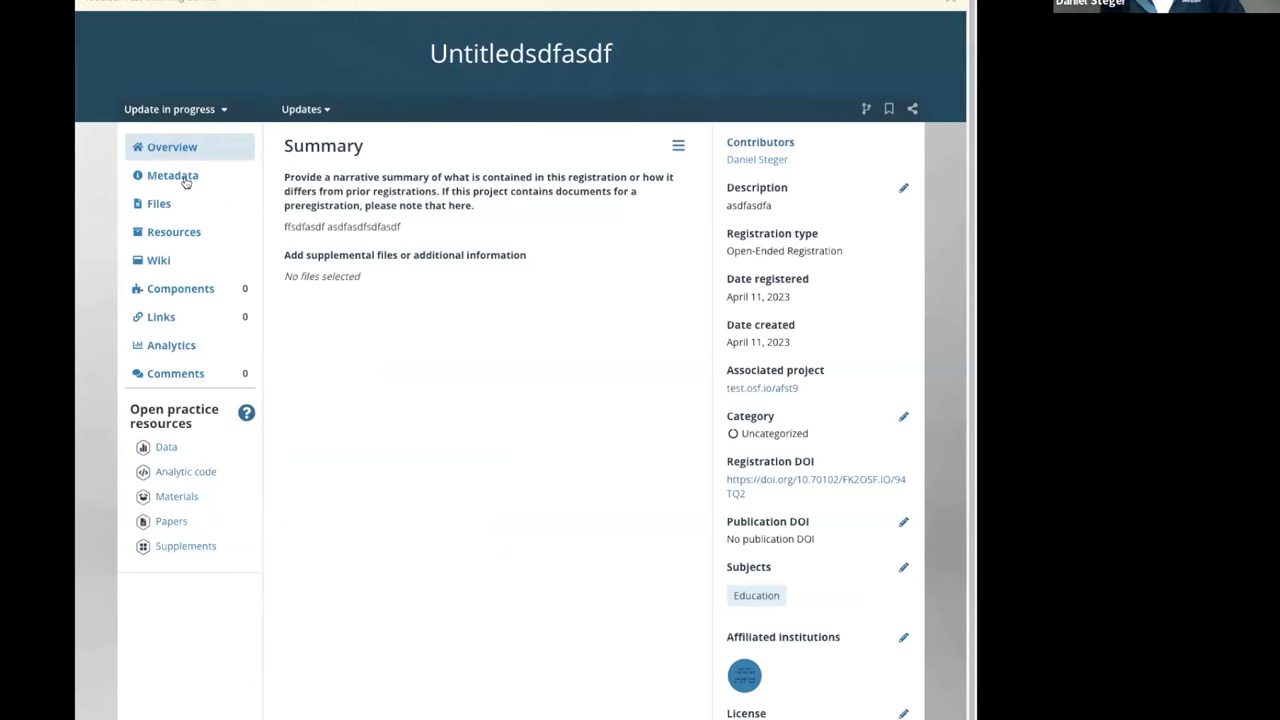
pyautogui.click(175, 237)
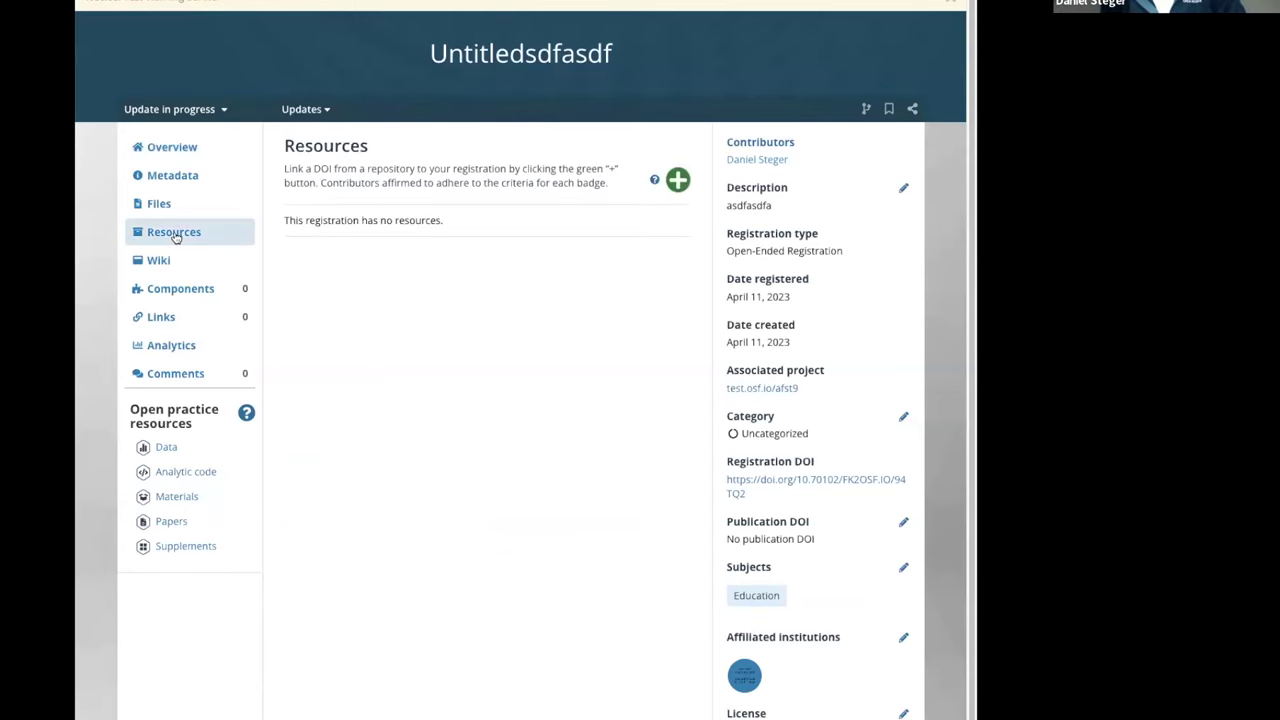
# Add a resource of type Data with the DOI 10.70102/FK2OSF.IO/GJ4PQ to the registration, leaving the description empty.
pyautogui.click(678, 186)
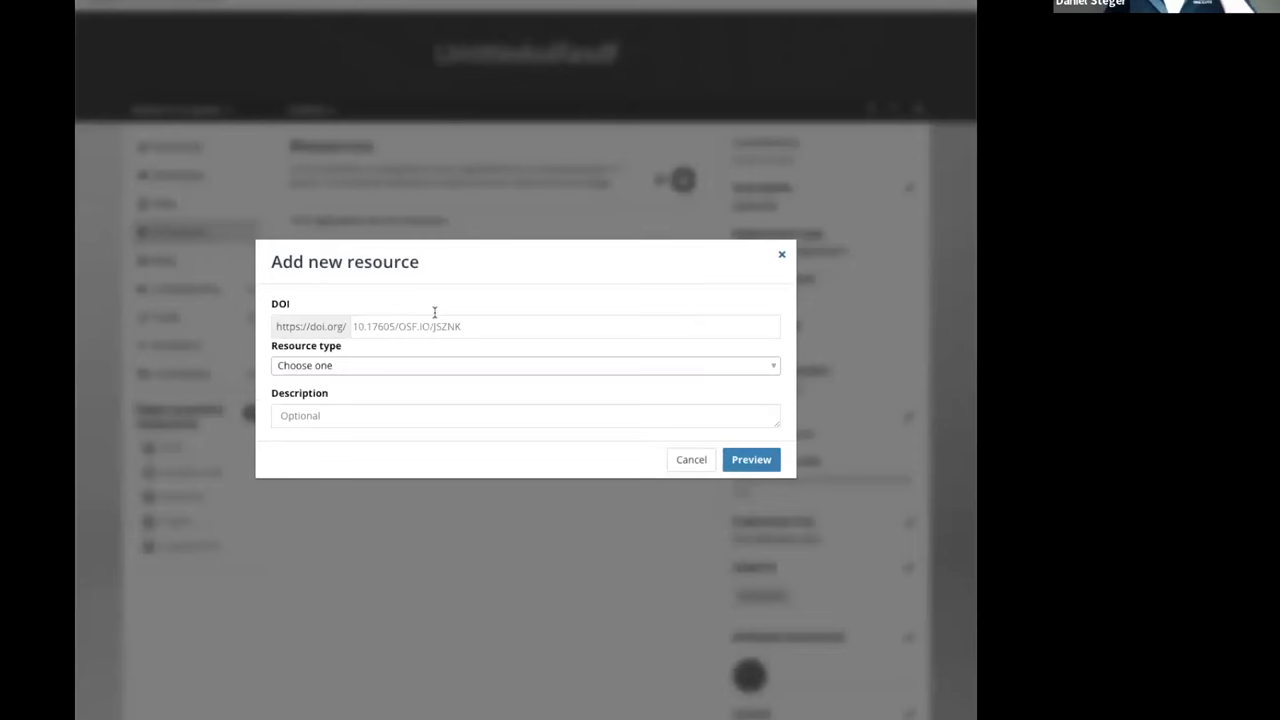
pyautogui.click(388, 367)
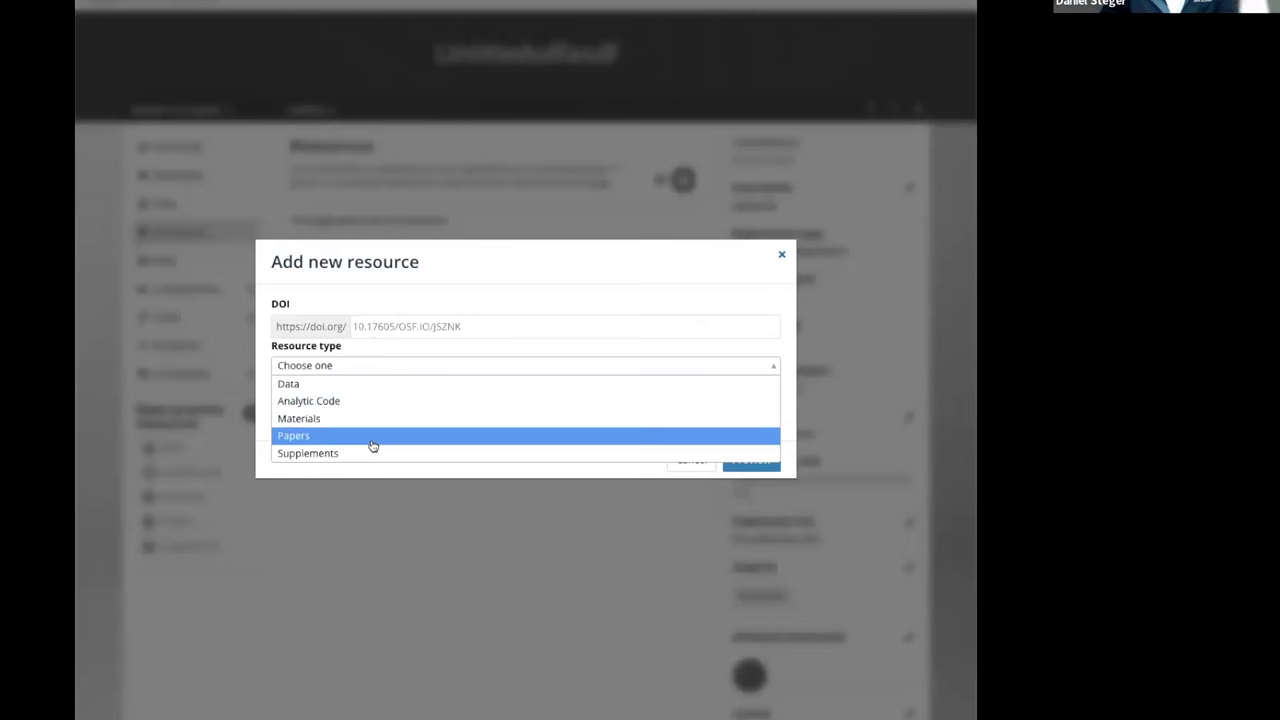
pyautogui.click(328, 392)
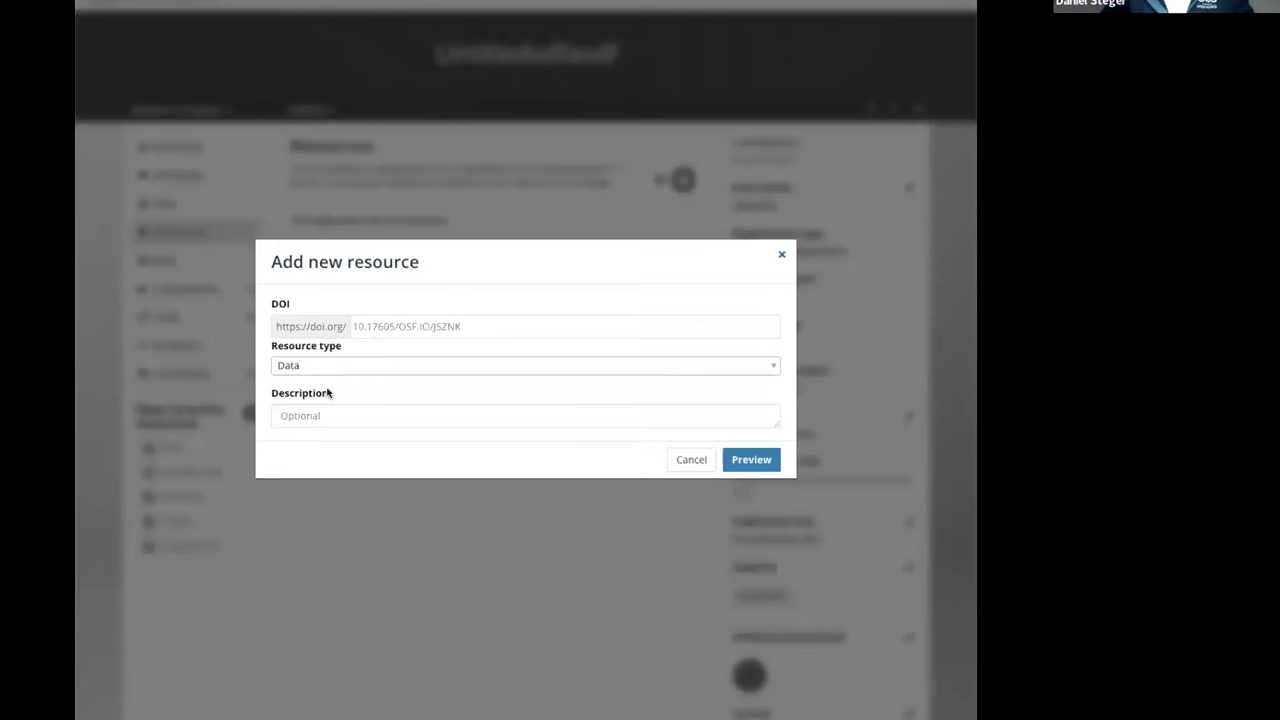
pyautogui.click(399, 328)
pyautogui.hotkey('ctrl', 'v')
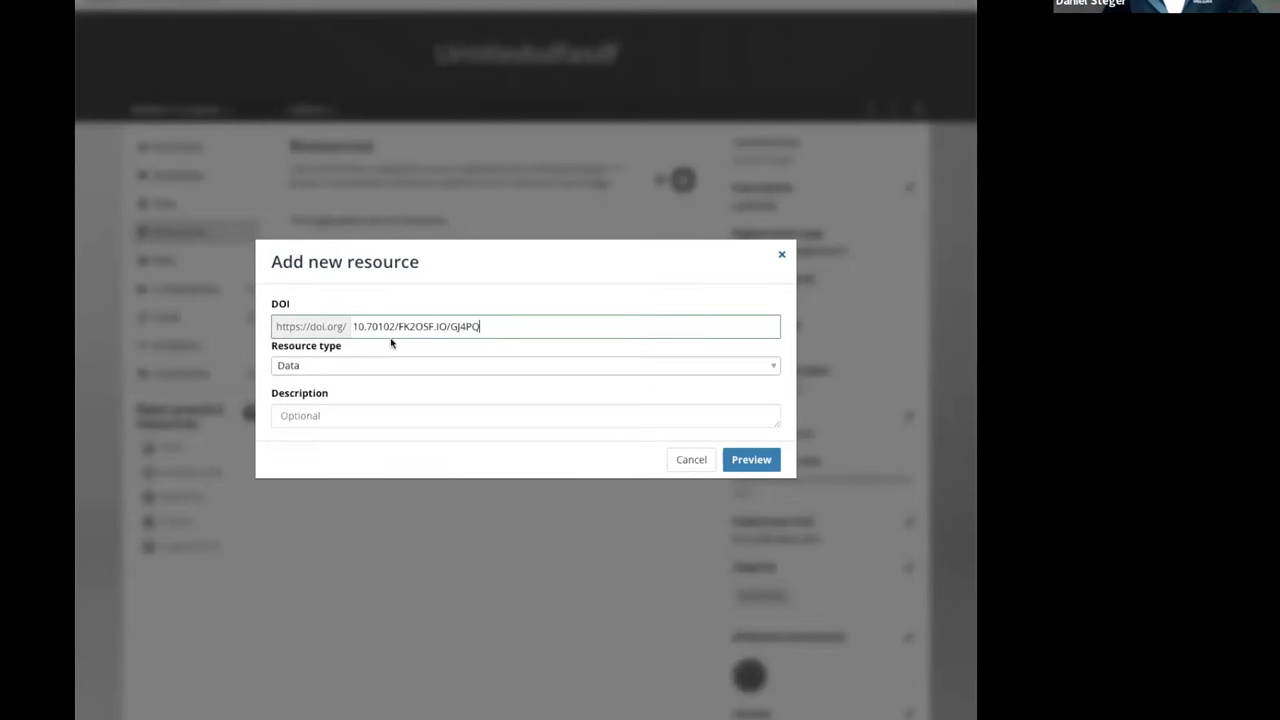
pyautogui.click(384, 415)
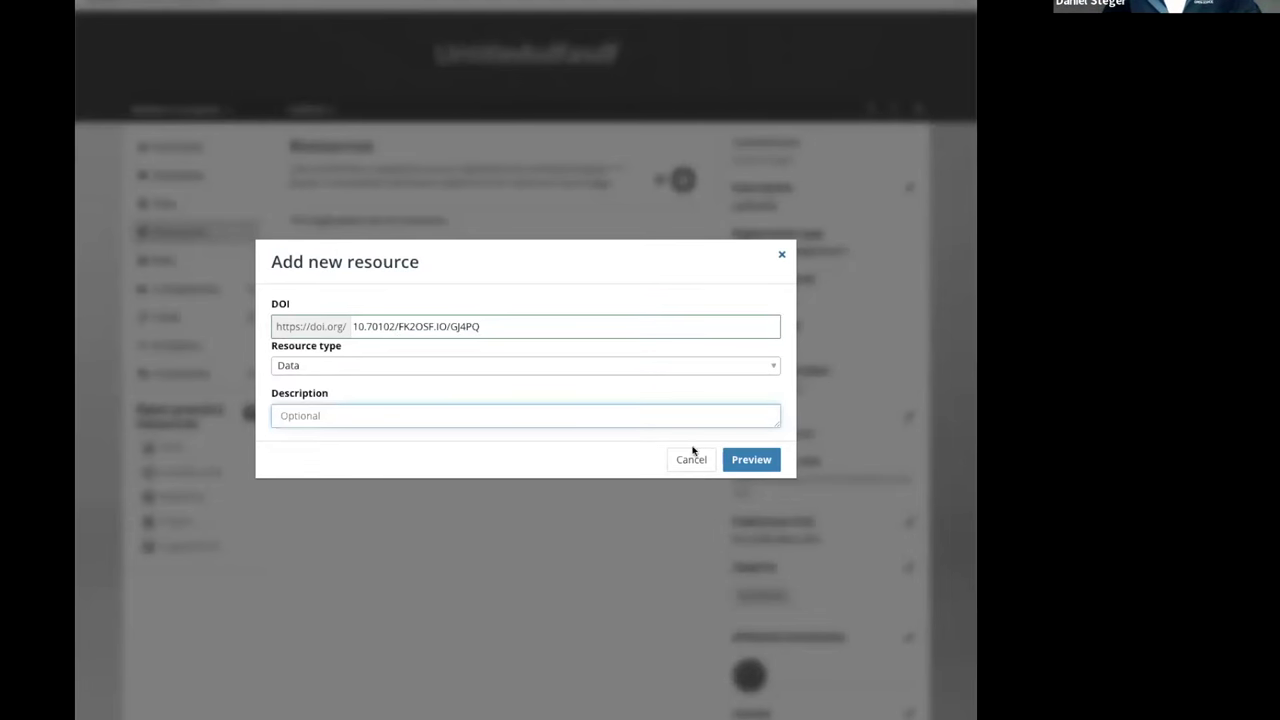
pyautogui.click(752, 460)
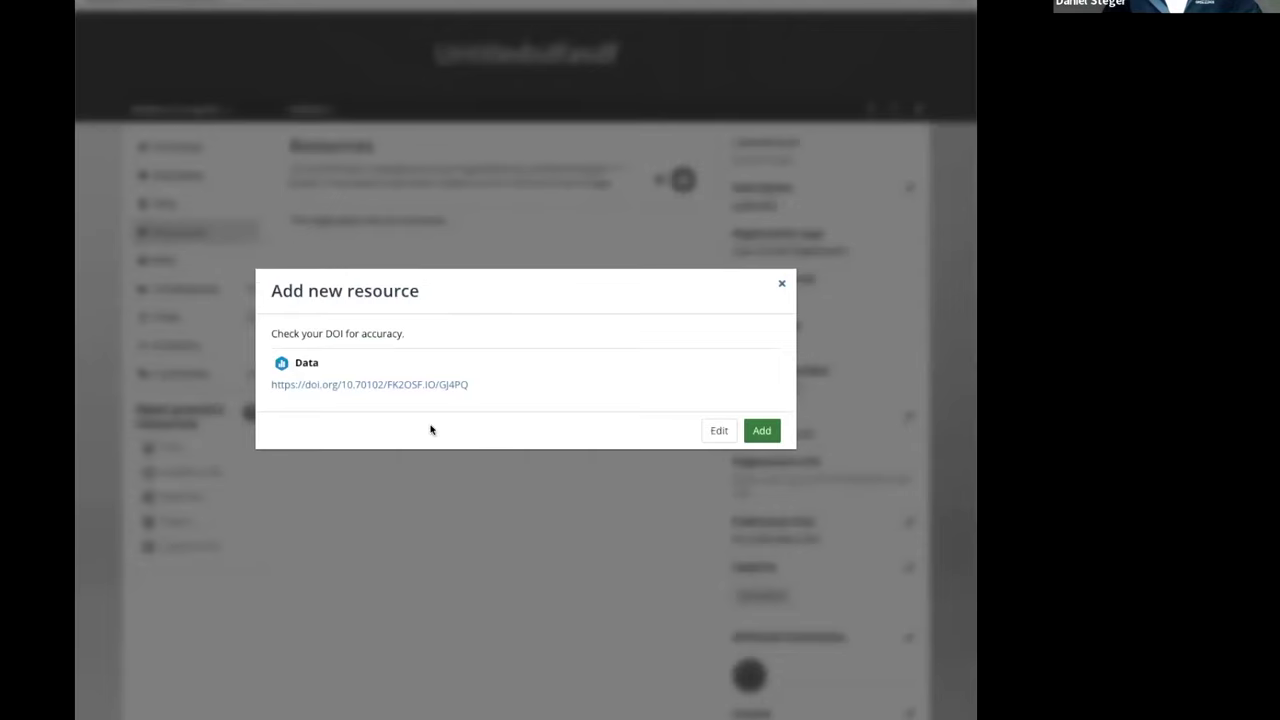
pyautogui.click(764, 432)
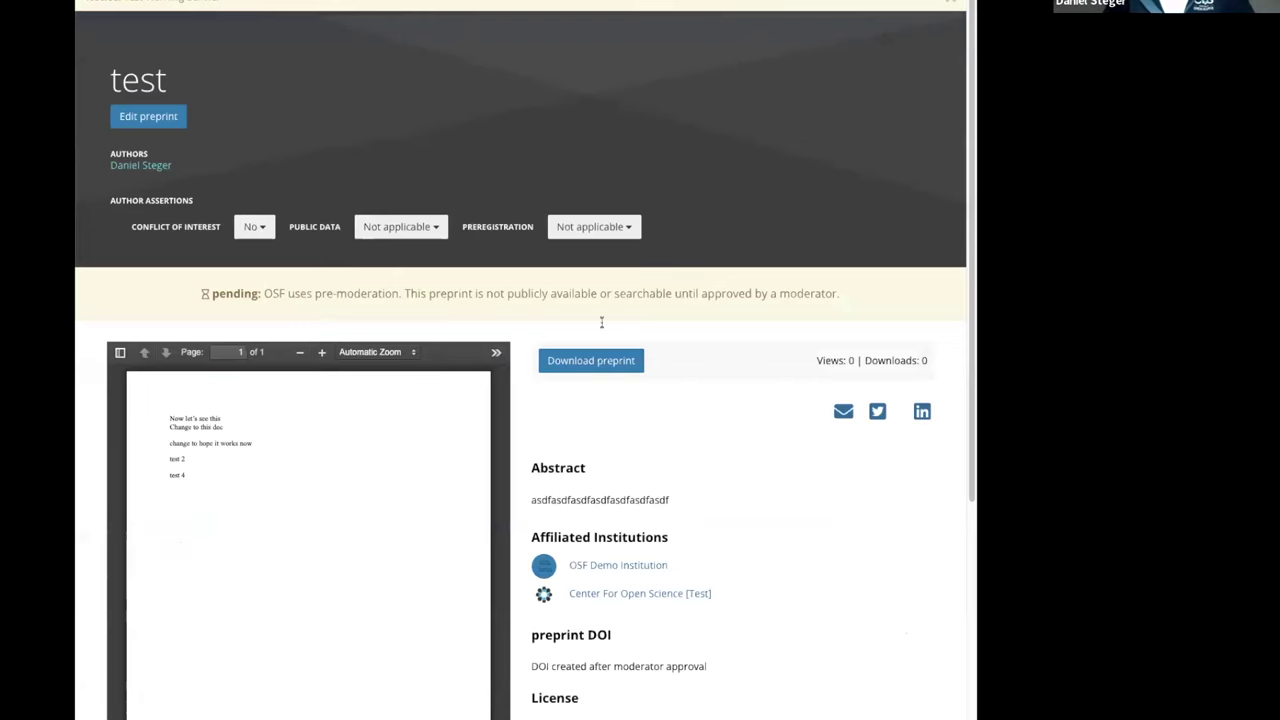
# Look through the test preprint's details to find where its DOI is listed.
pyautogui.scroll(-3, 783, 606)
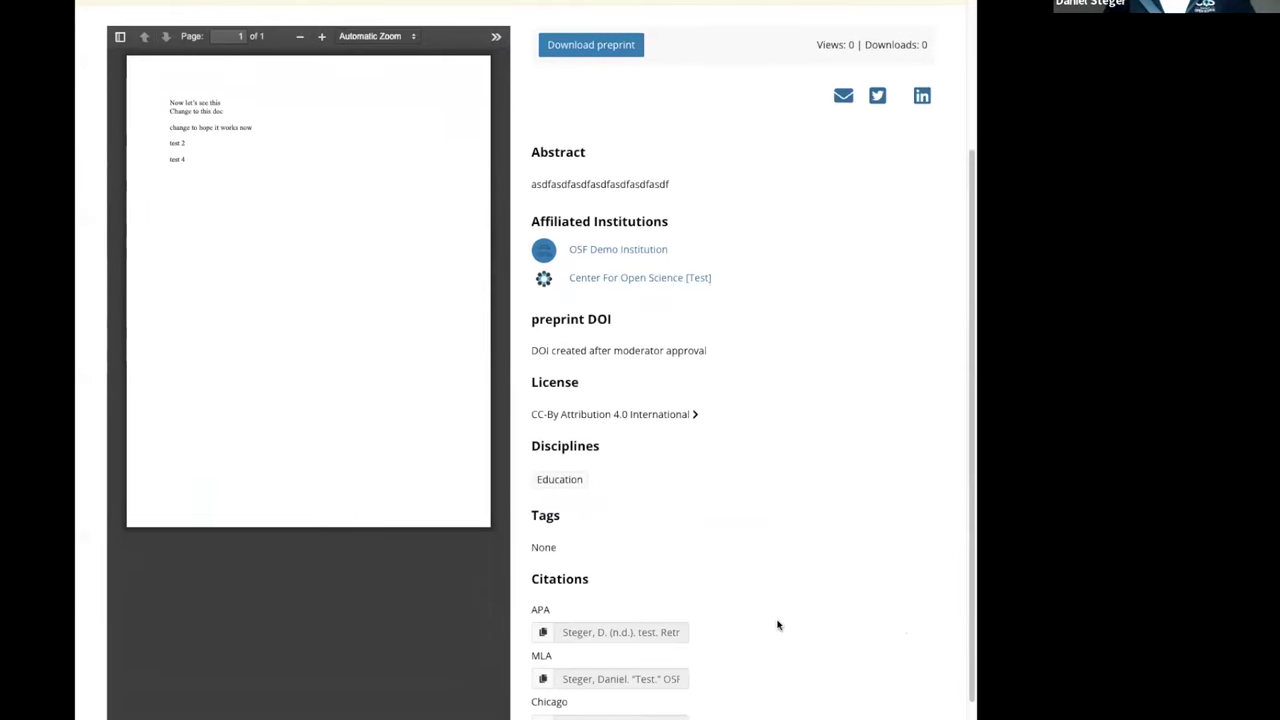
pyautogui.scroll(-1, 778, 585)
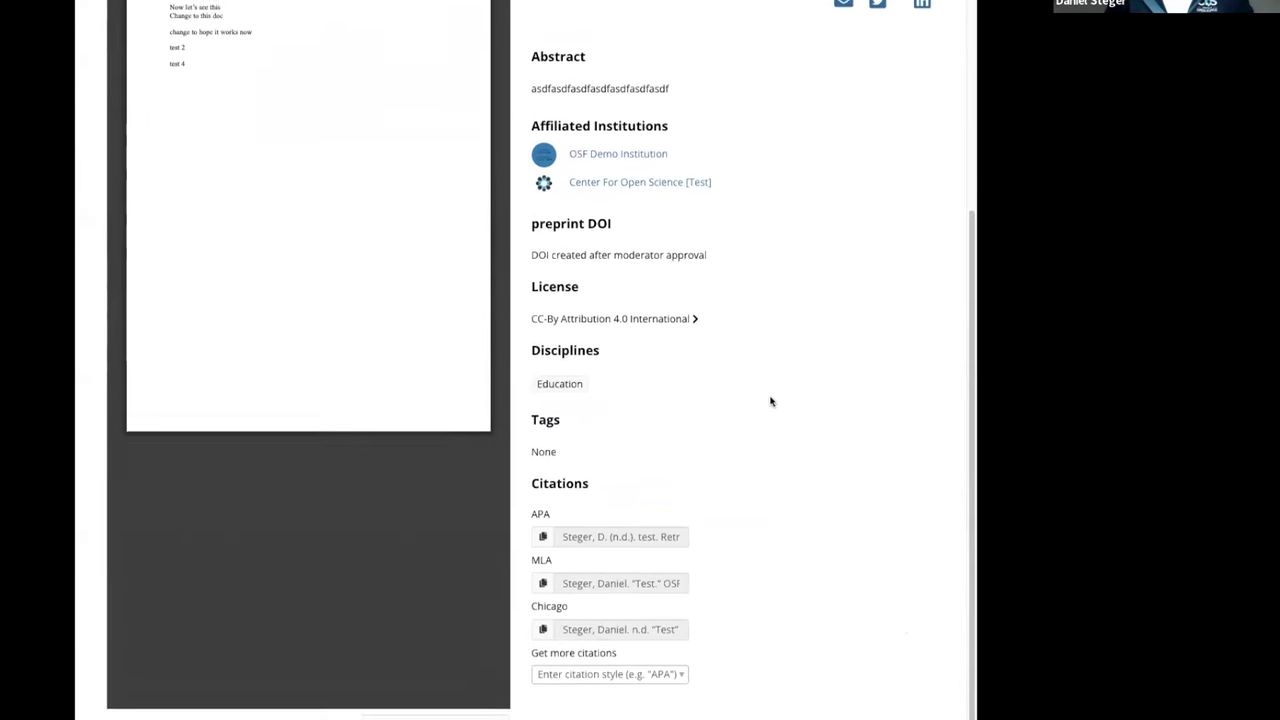
pyautogui.scroll(1, 771, 400)
pyautogui.moveTo(716, 387); pyautogui.dragTo(527, 382)
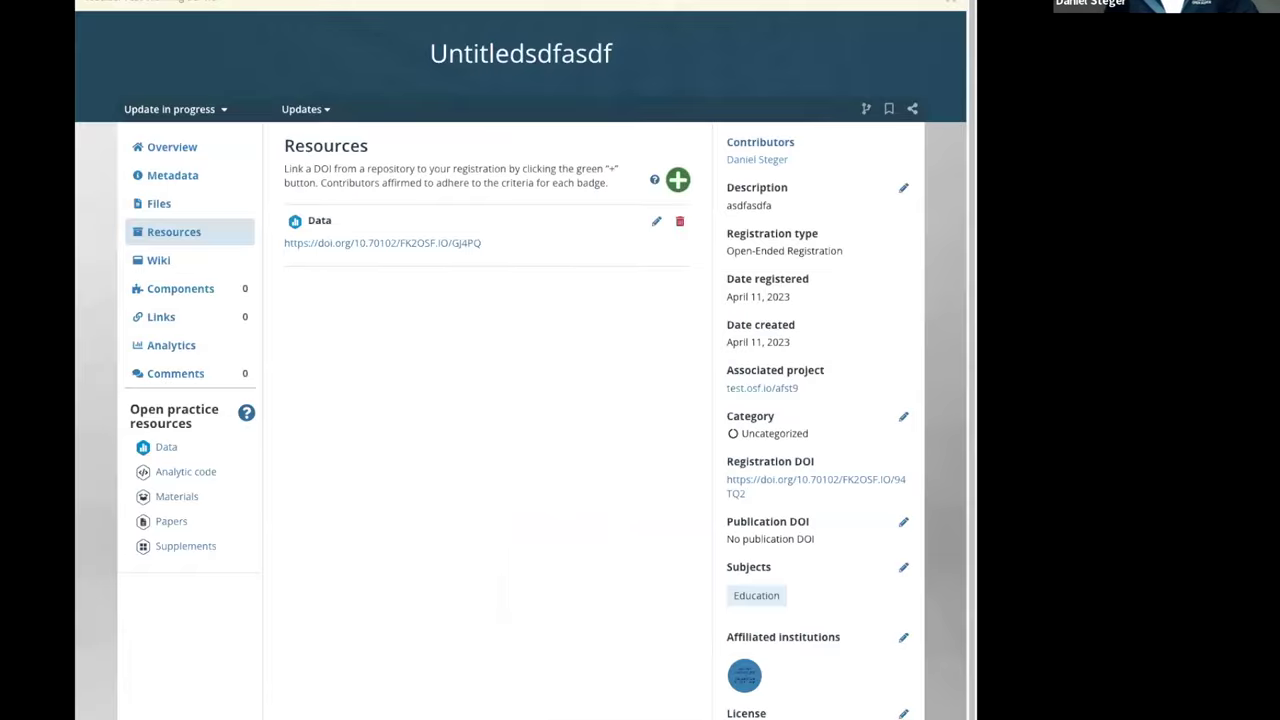
# Start a new registration resource, choose Papers as its resource type, and close the form without adding it.
pyautogui.click(677, 180)
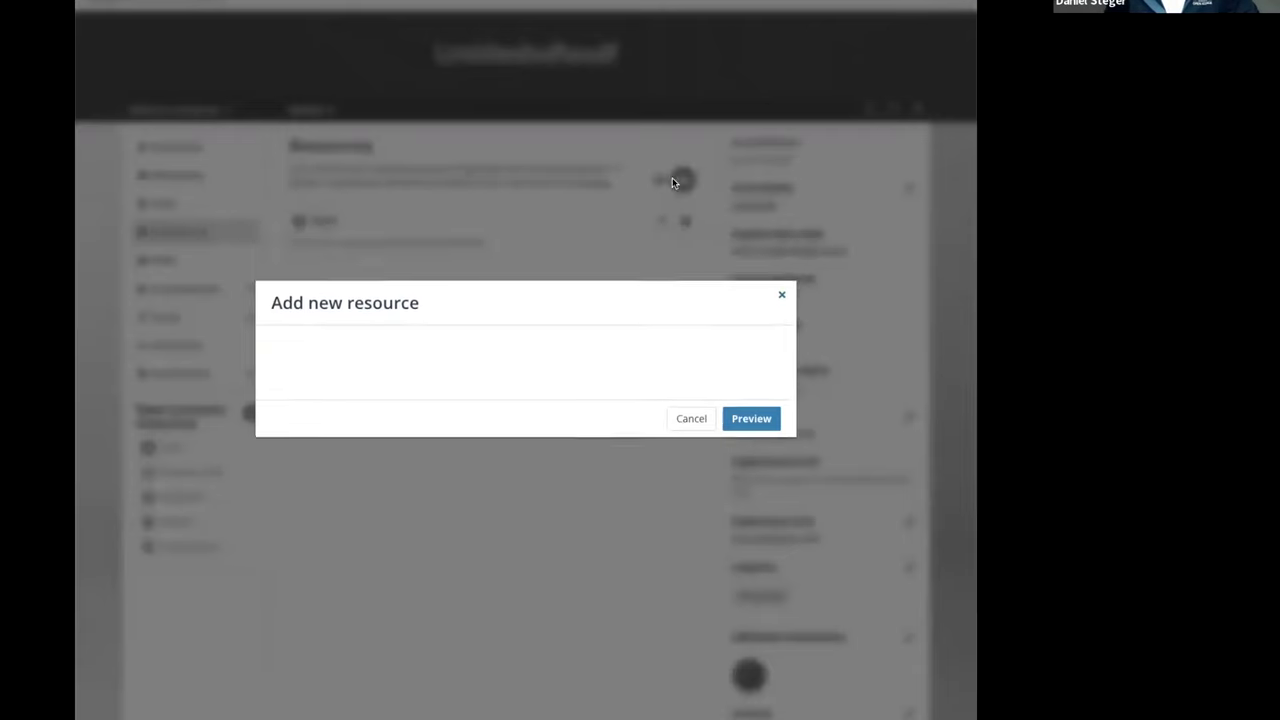
pyautogui.click(505, 366)
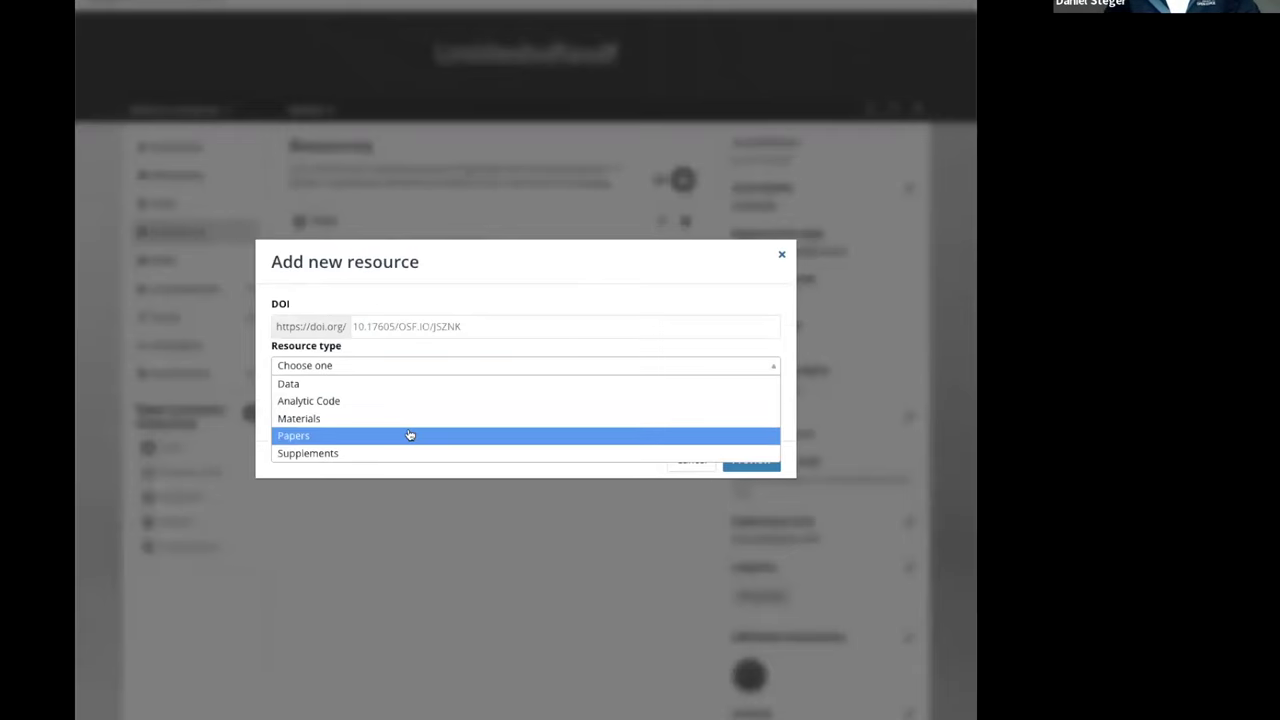
pyautogui.click(410, 433)
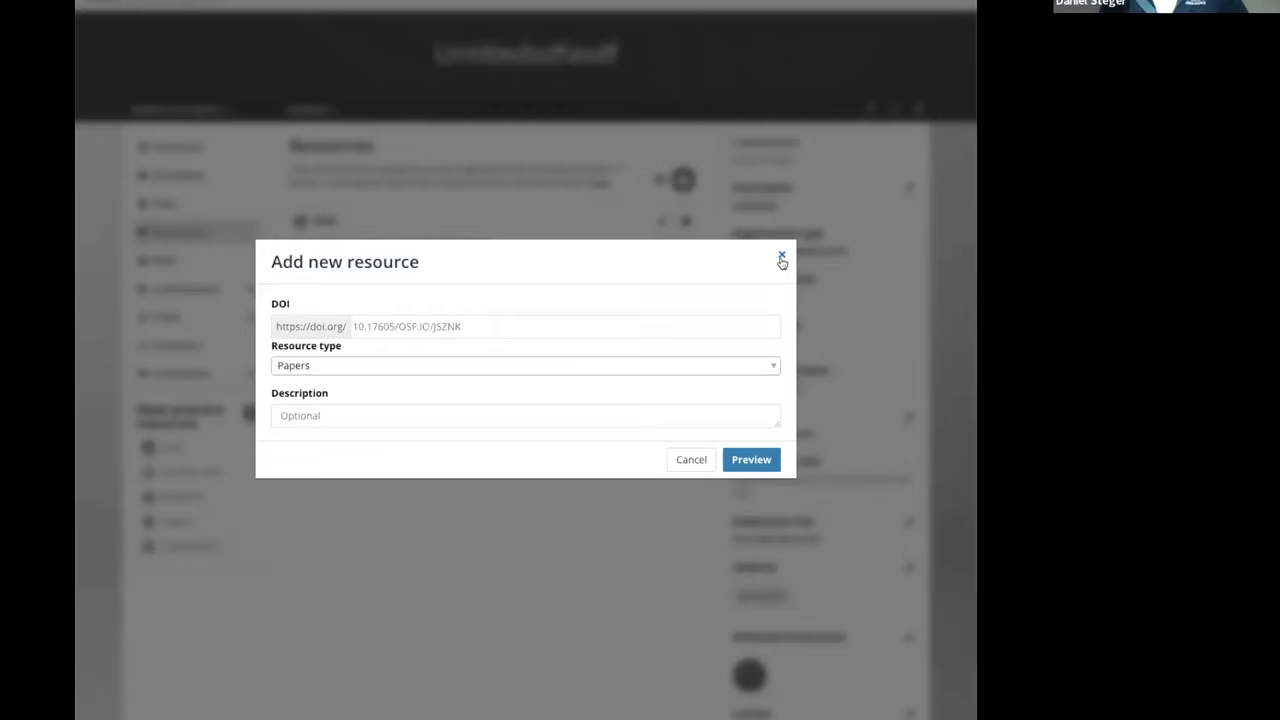
pyautogui.click(783, 257)
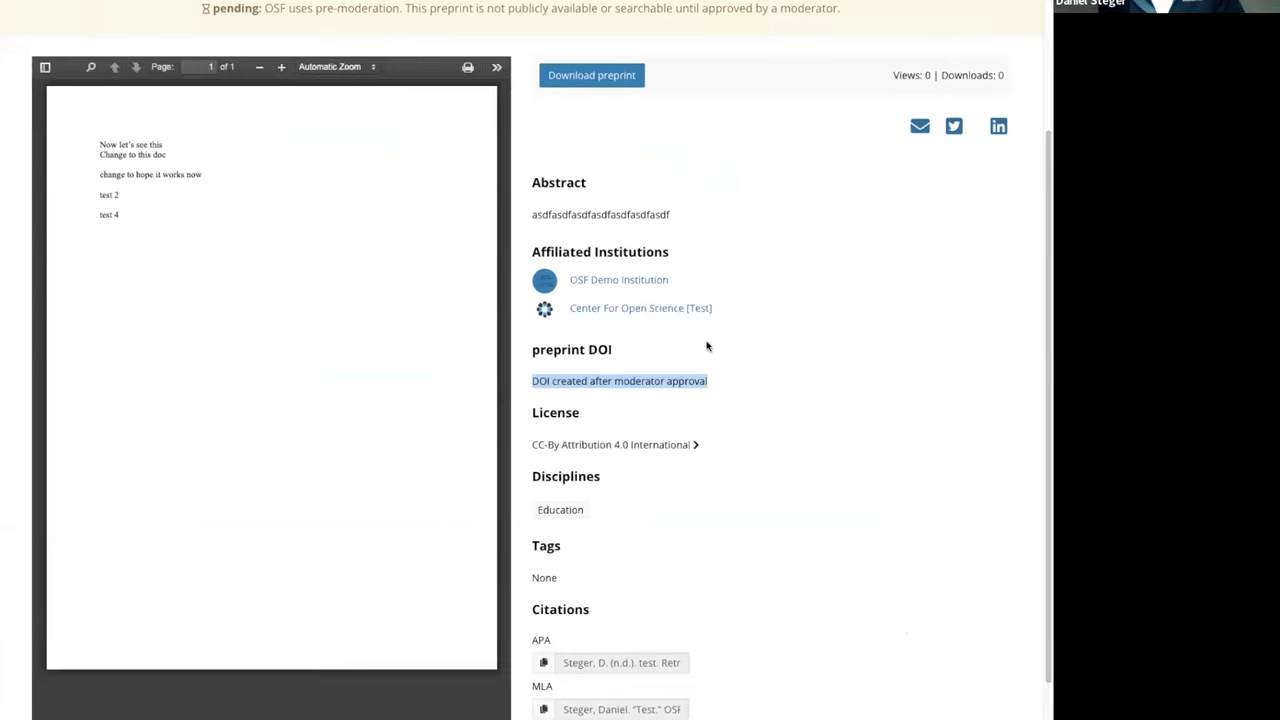
# Open the test preprint for editing and advance through its sections to the optional Supplements section.
pyautogui.scroll(3, 499, 466)
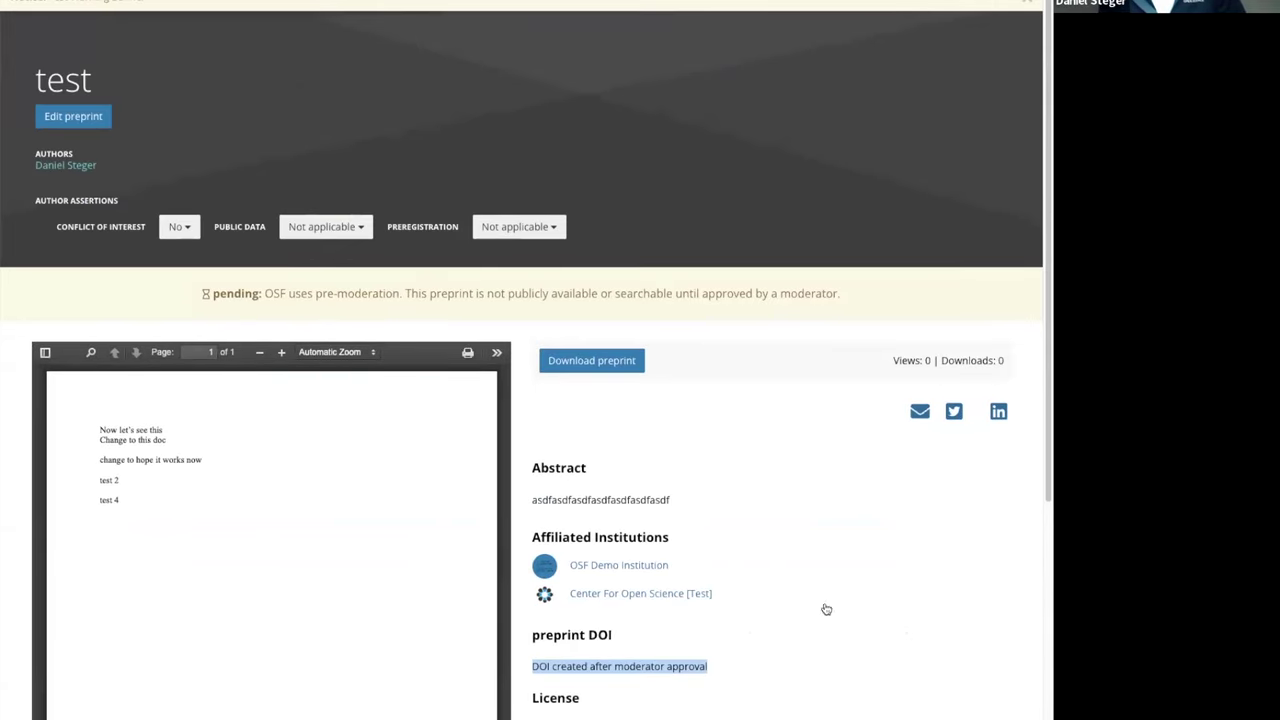
pyautogui.click(77, 121)
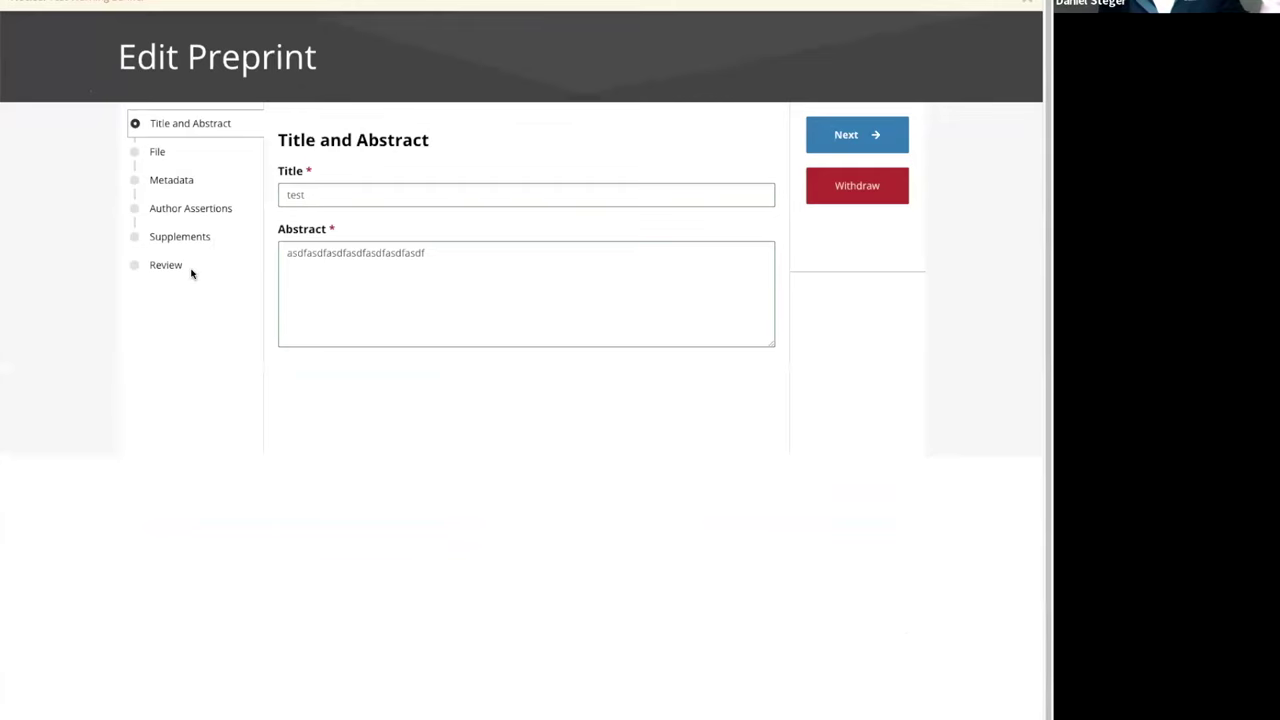
pyautogui.click(868, 134)
pyautogui.click(868, 135)
pyautogui.click(868, 135)
pyautogui.click(868, 135)
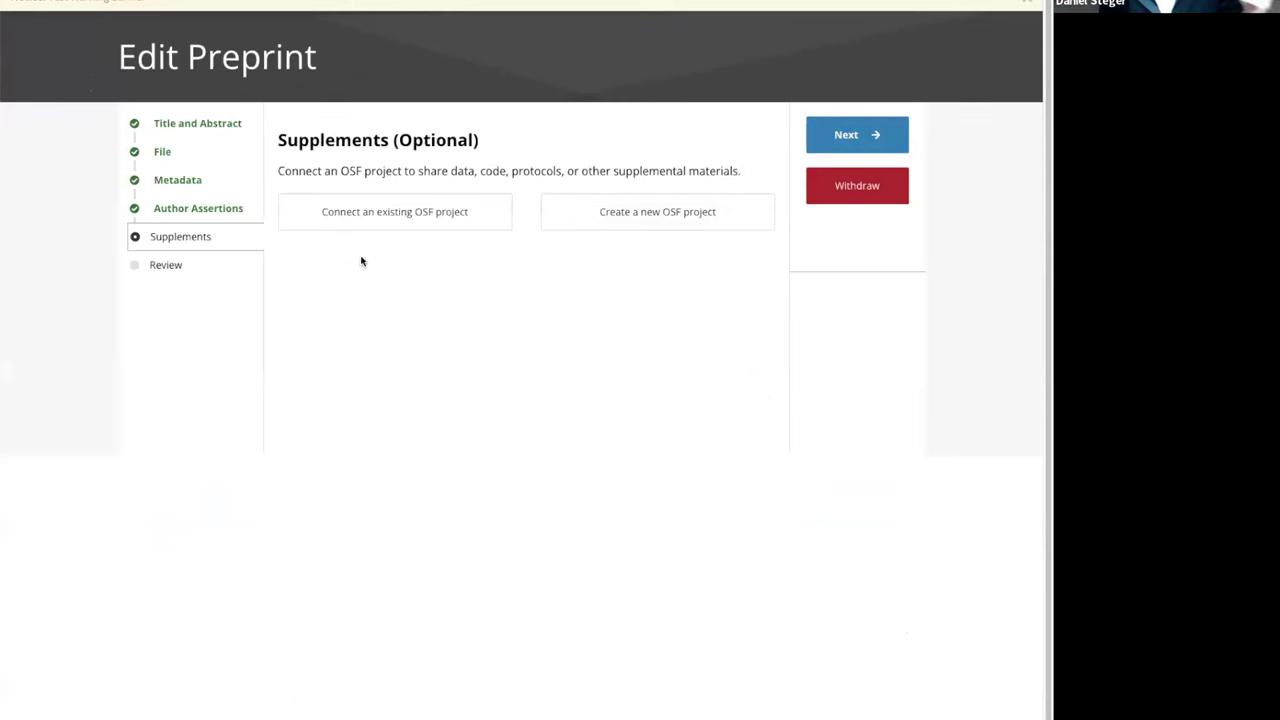
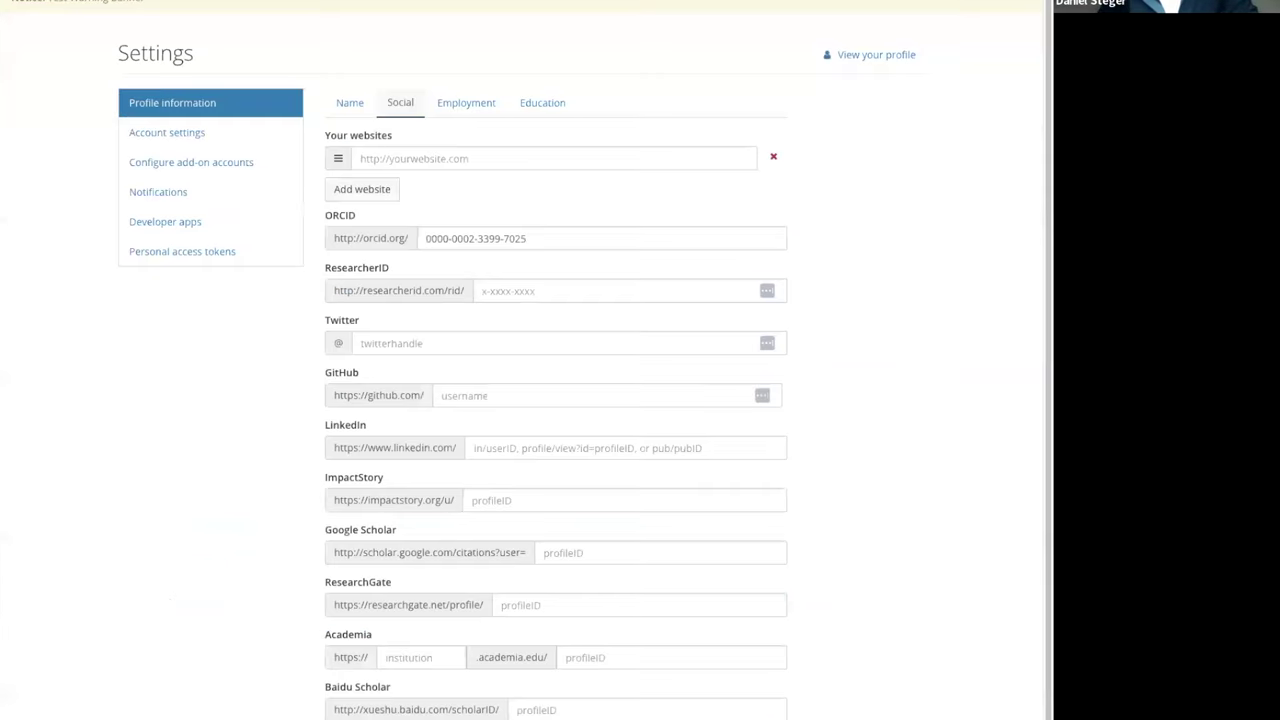
# Open the OSF search page and look through the results for a registration with open resources.
pyautogui.press('Return')
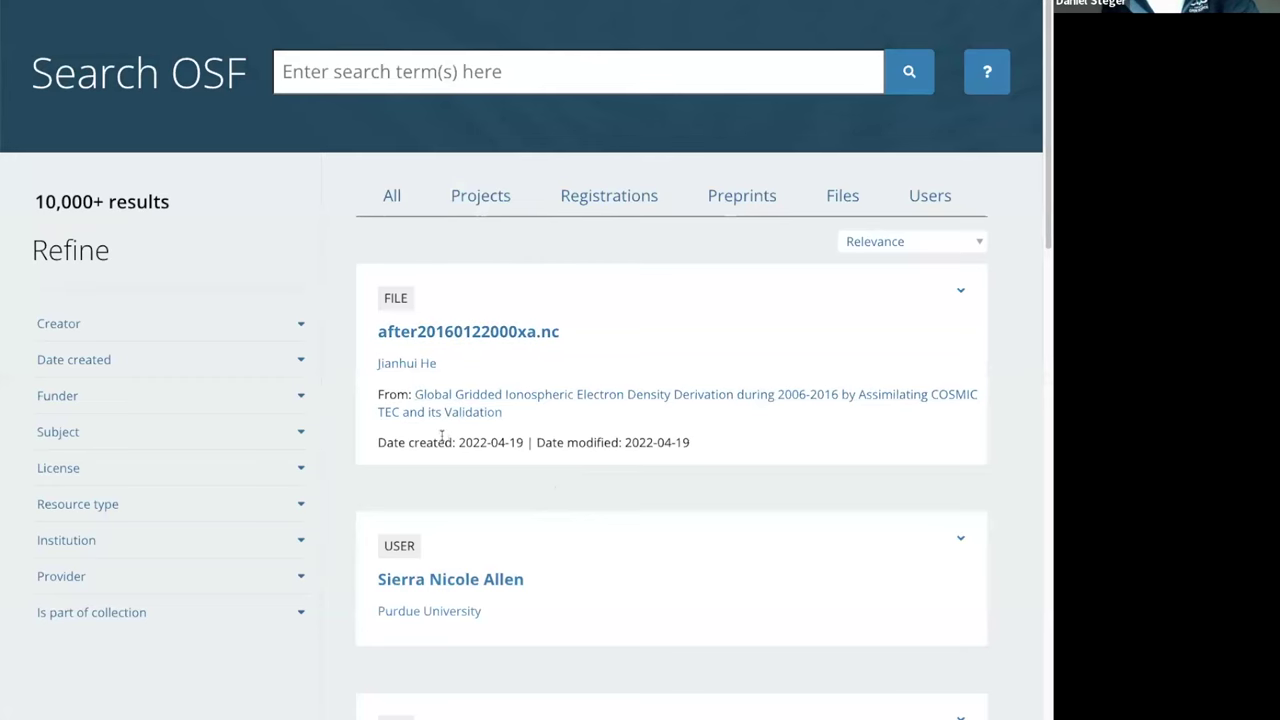
pyautogui.scroll(-6, 634, 537)
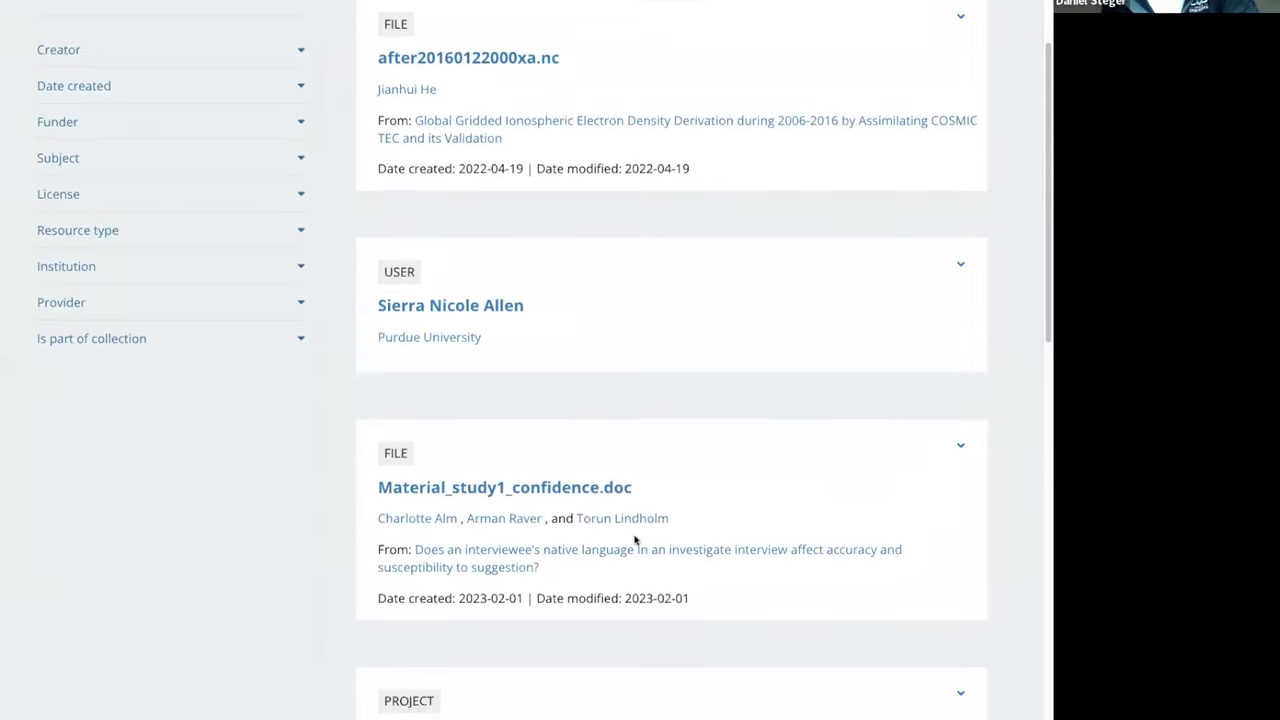
pyautogui.scroll(-1, 526, 476)
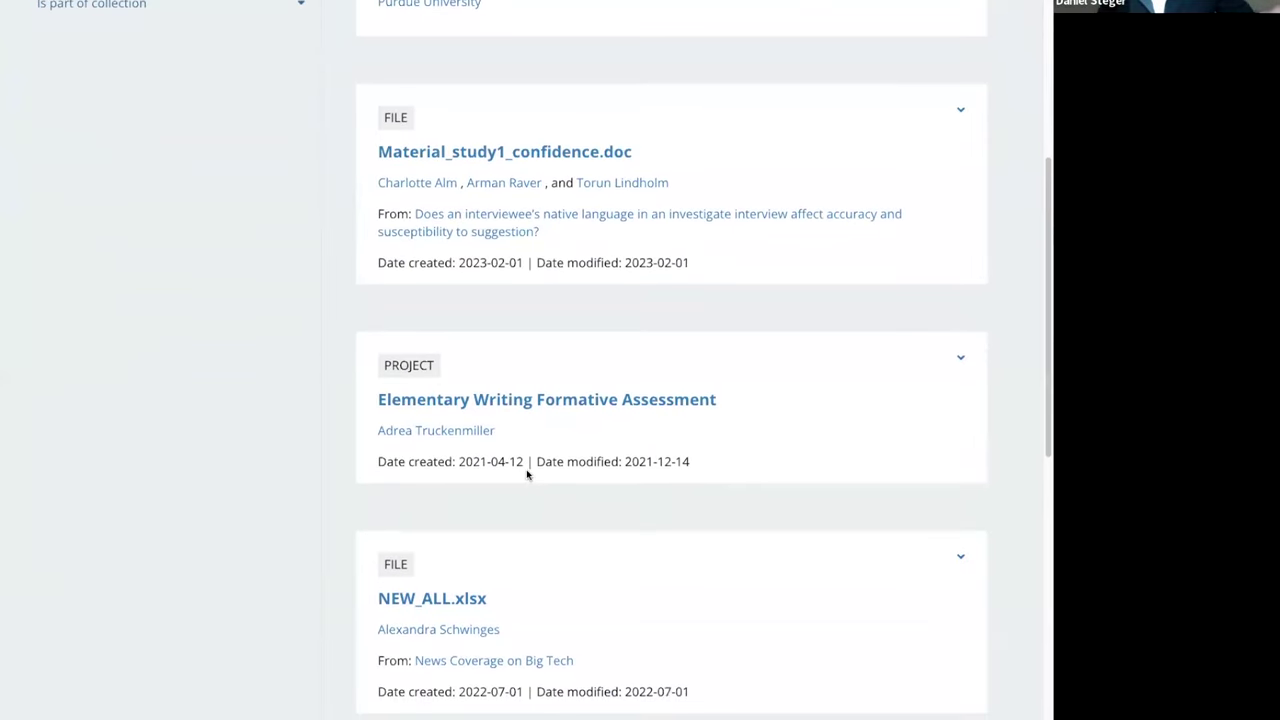
pyautogui.scroll(-1, 593, 545)
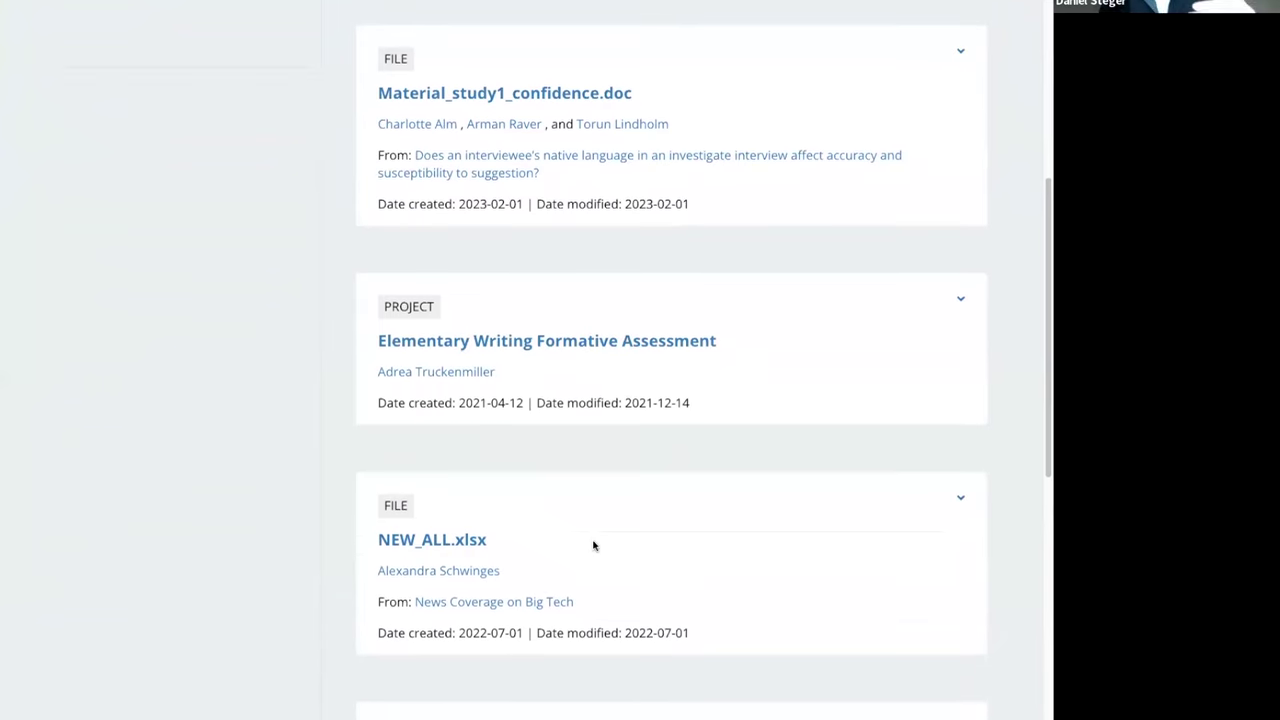
pyautogui.scroll(-1, 593, 545)
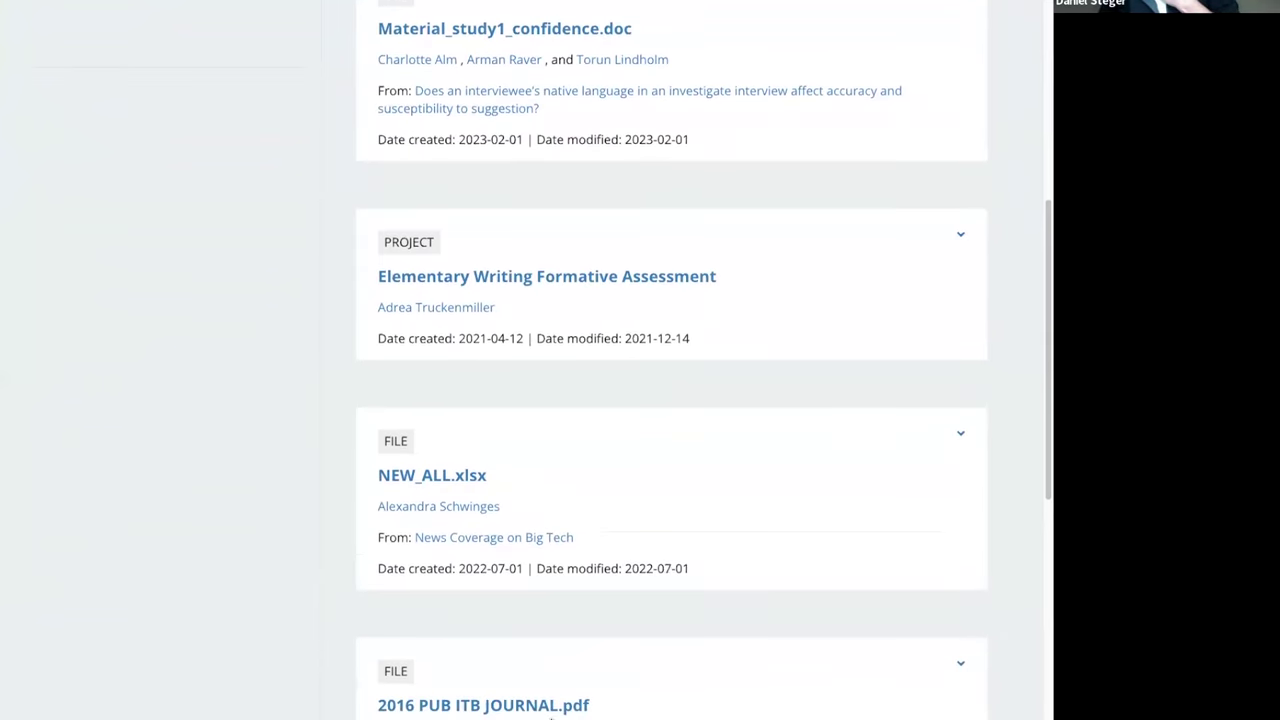
pyautogui.scroll(-3, 570, 620)
pyautogui.scroll(-2, 546, 684)
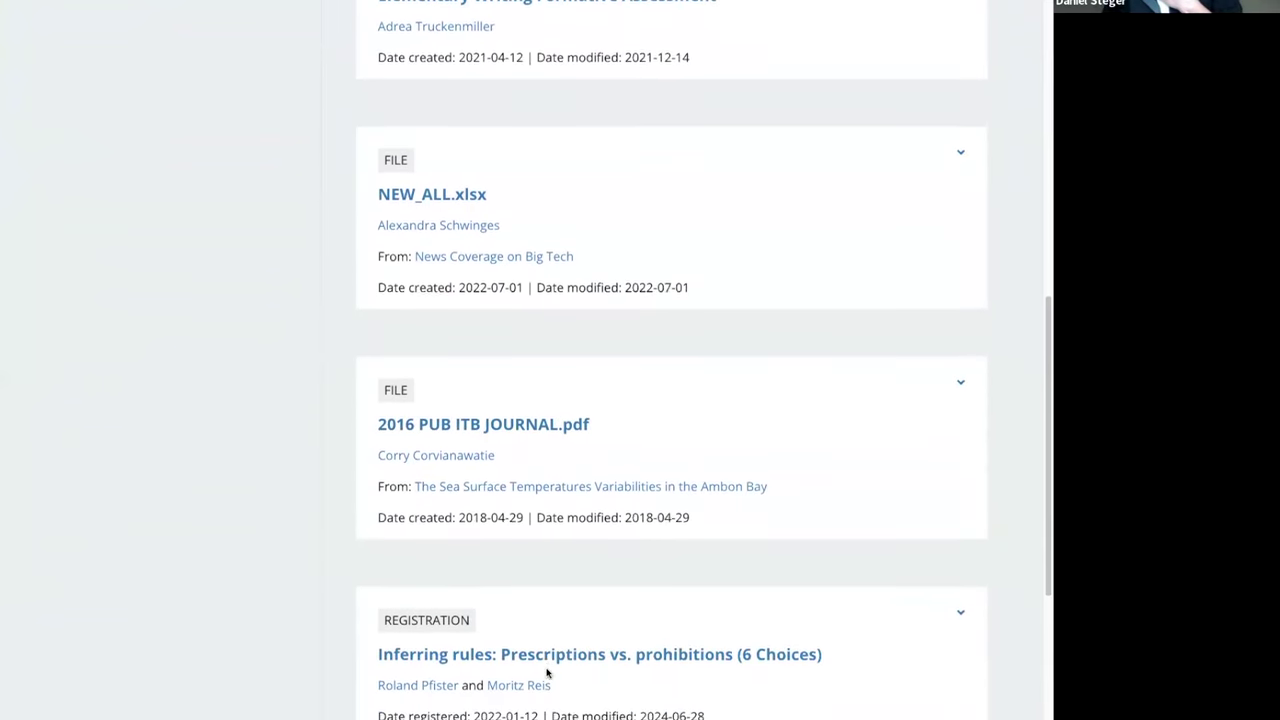
pyautogui.scroll(-1, 557, 650)
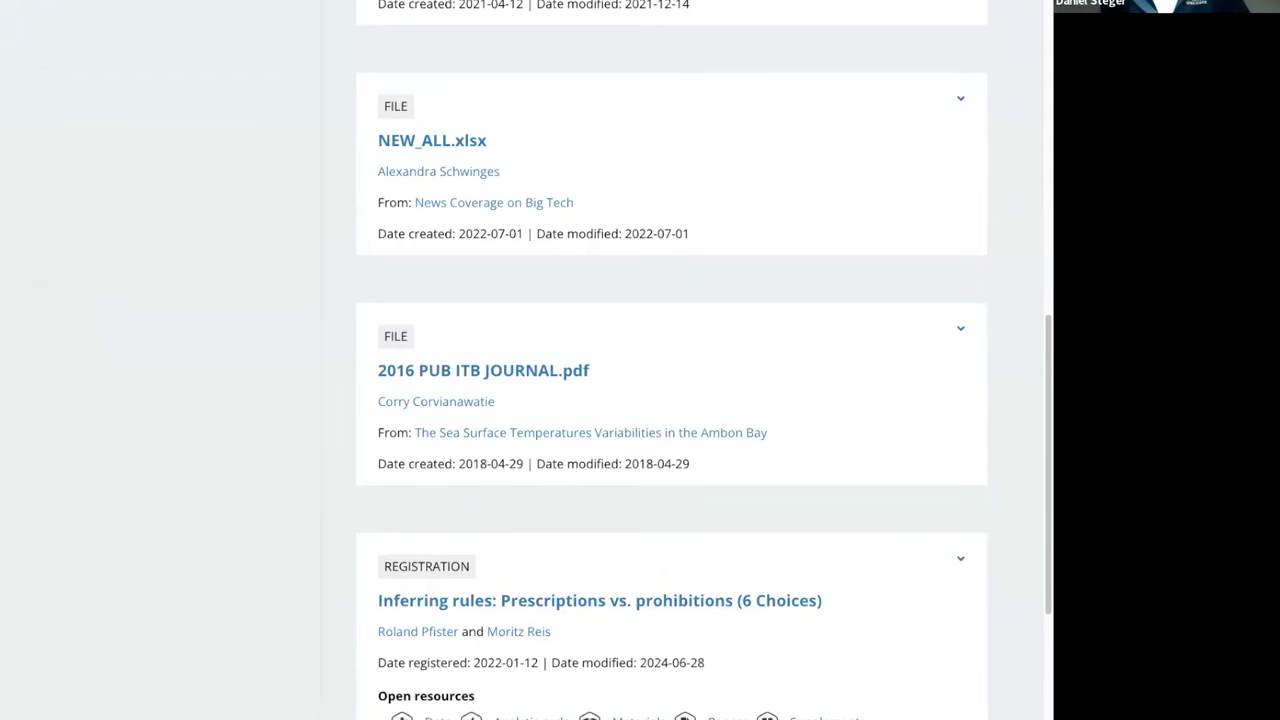
pyautogui.scroll(-1, 834, 716)
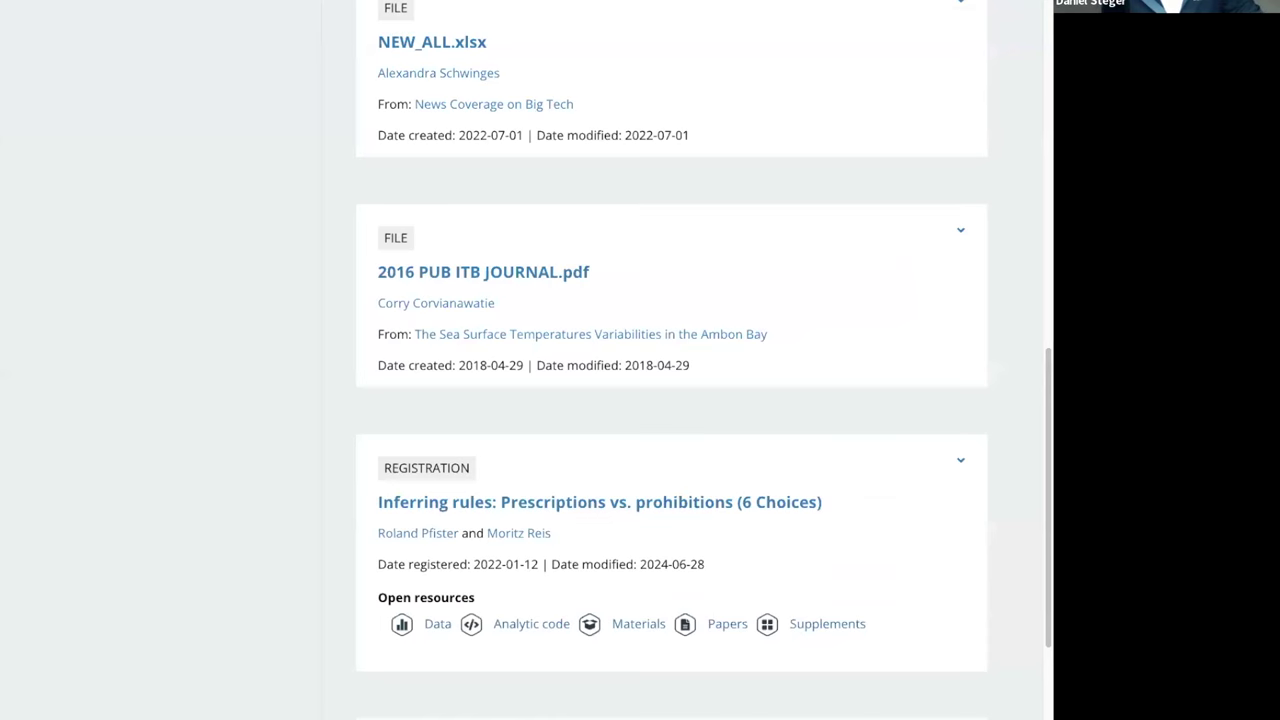
# Open the submitted registration 2024 OSF User Engagement Program Interviews and Analysis, show its metadata and dismiss the new feature notice.
pyautogui.click(226, 76)
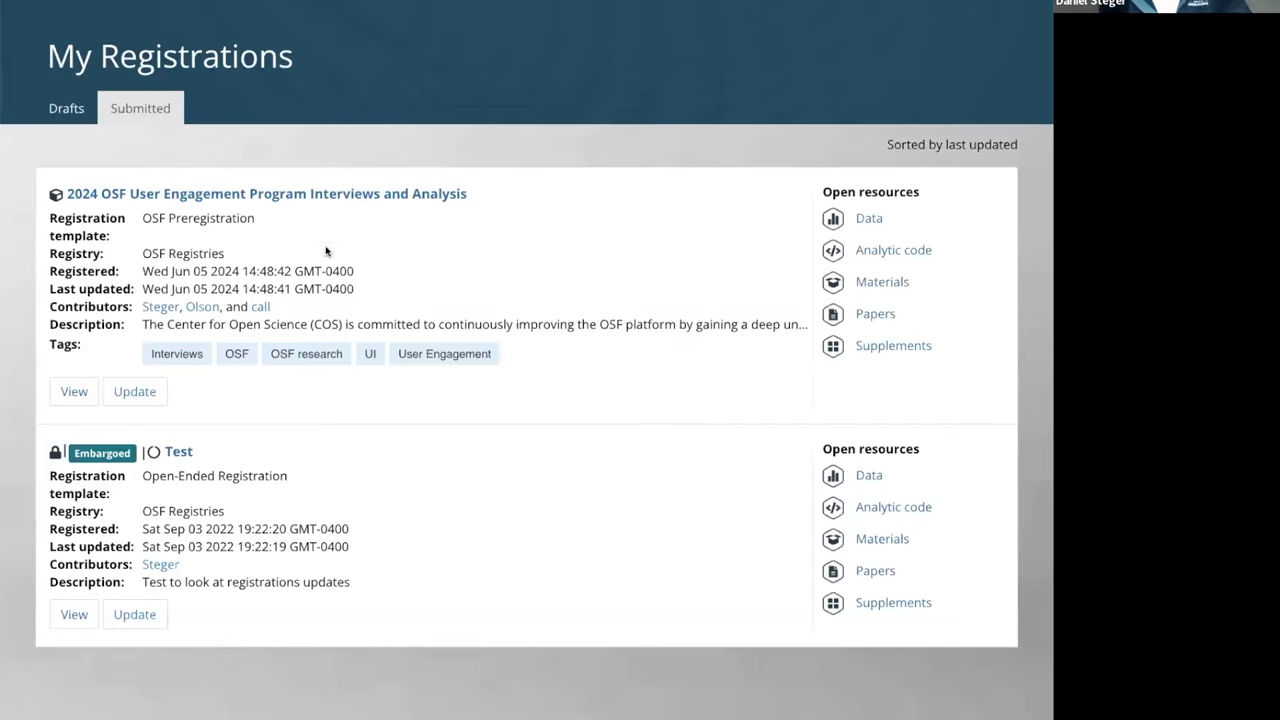
pyautogui.click(256, 194)
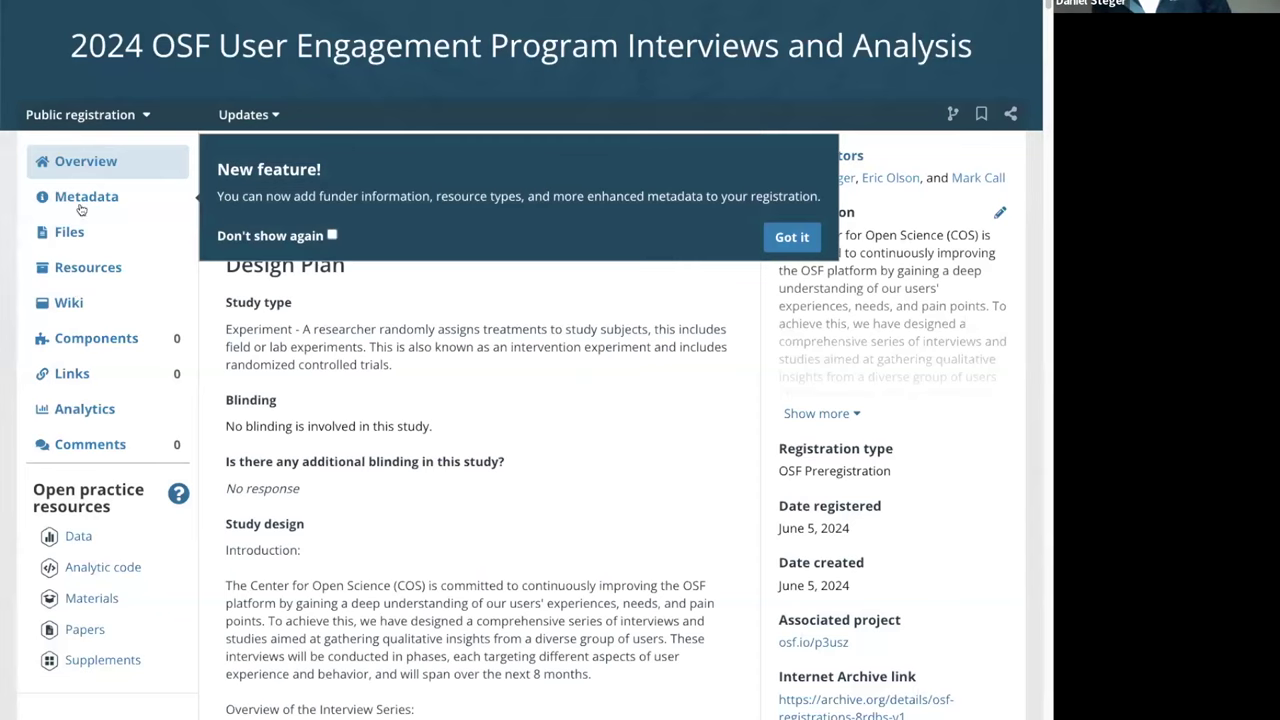
pyautogui.click(83, 204)
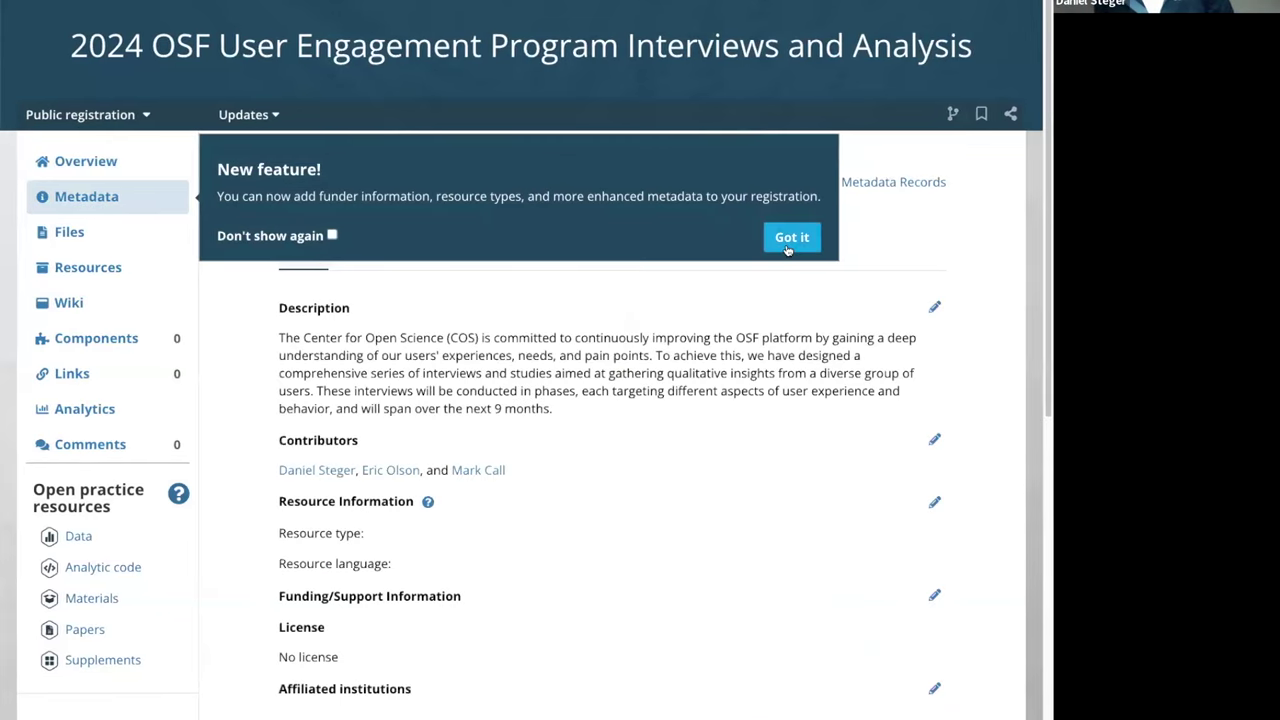
pyautogui.scroll(-2, 996, 487)
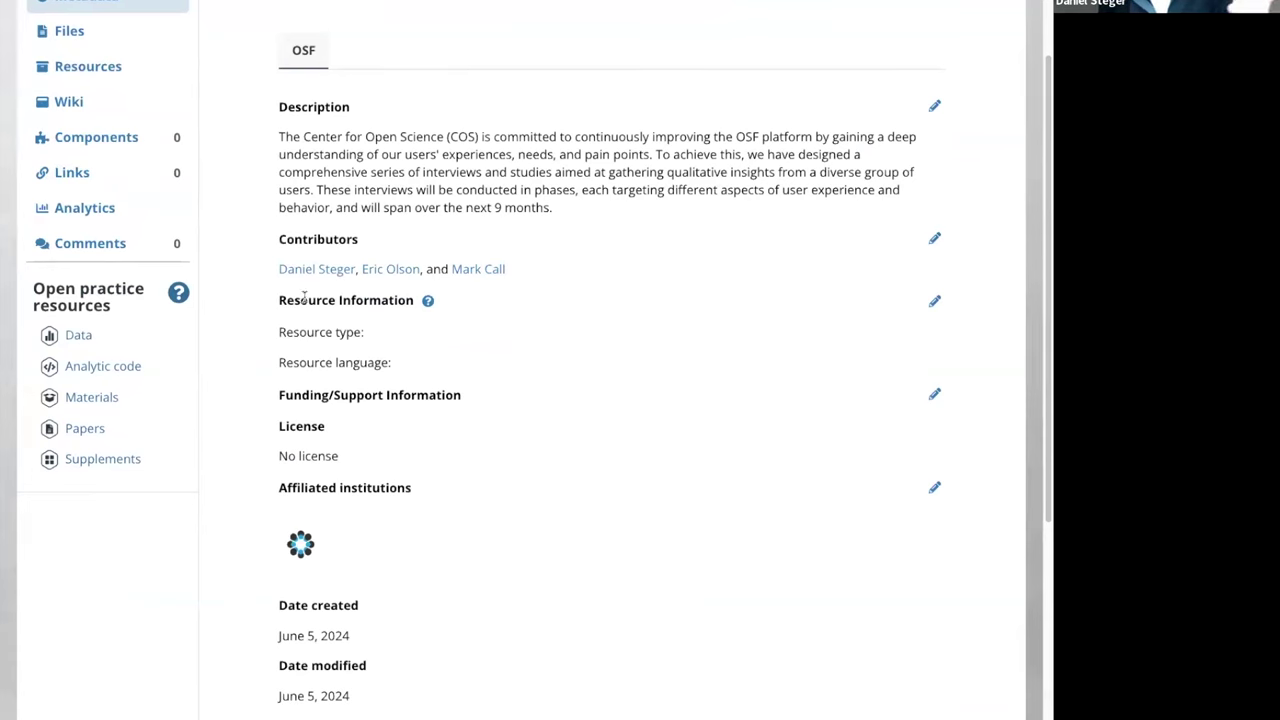
# Open the registration's resource information for editing and view the available resource types without choosing one.
pyautogui.click(934, 302)
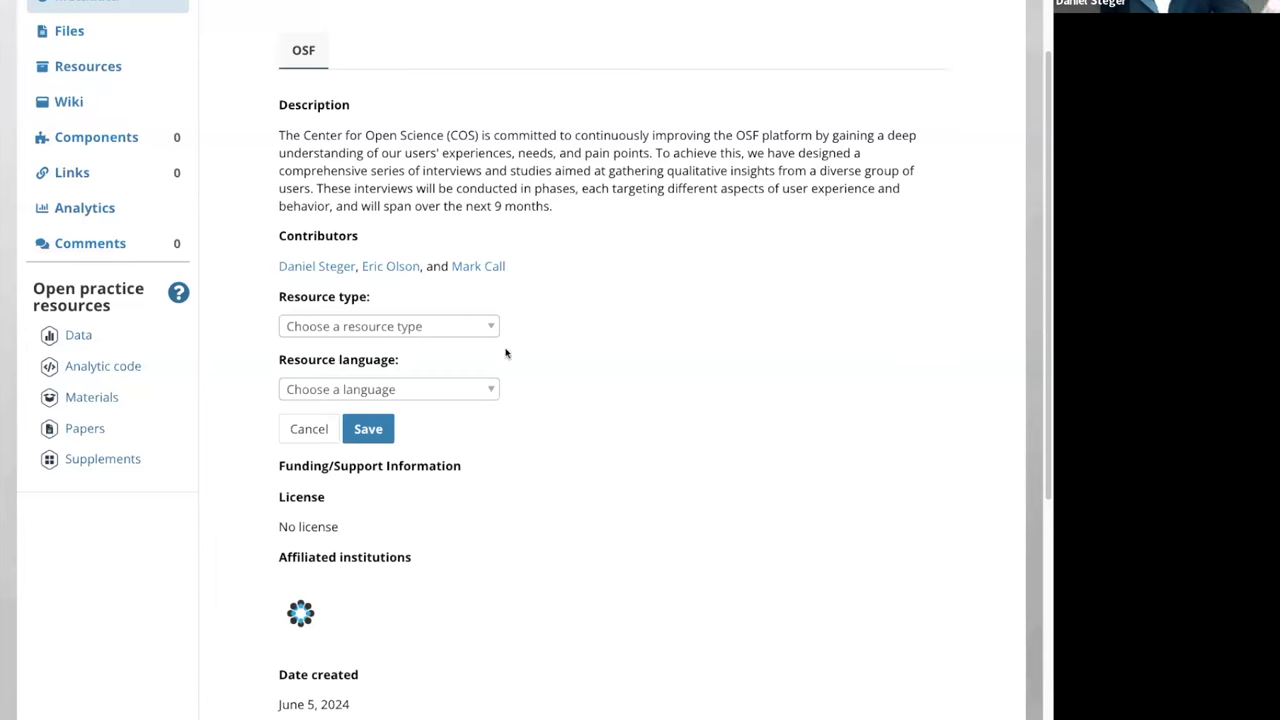
pyautogui.click(471, 326)
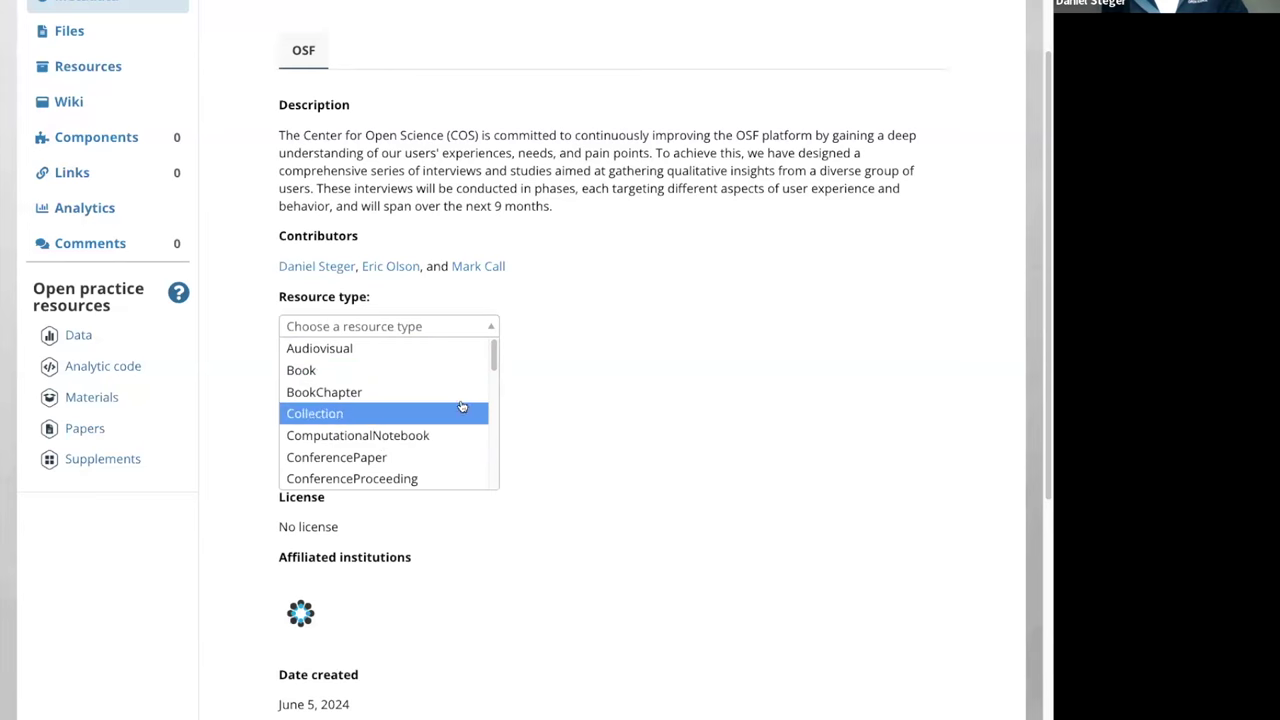
pyautogui.click(632, 359)
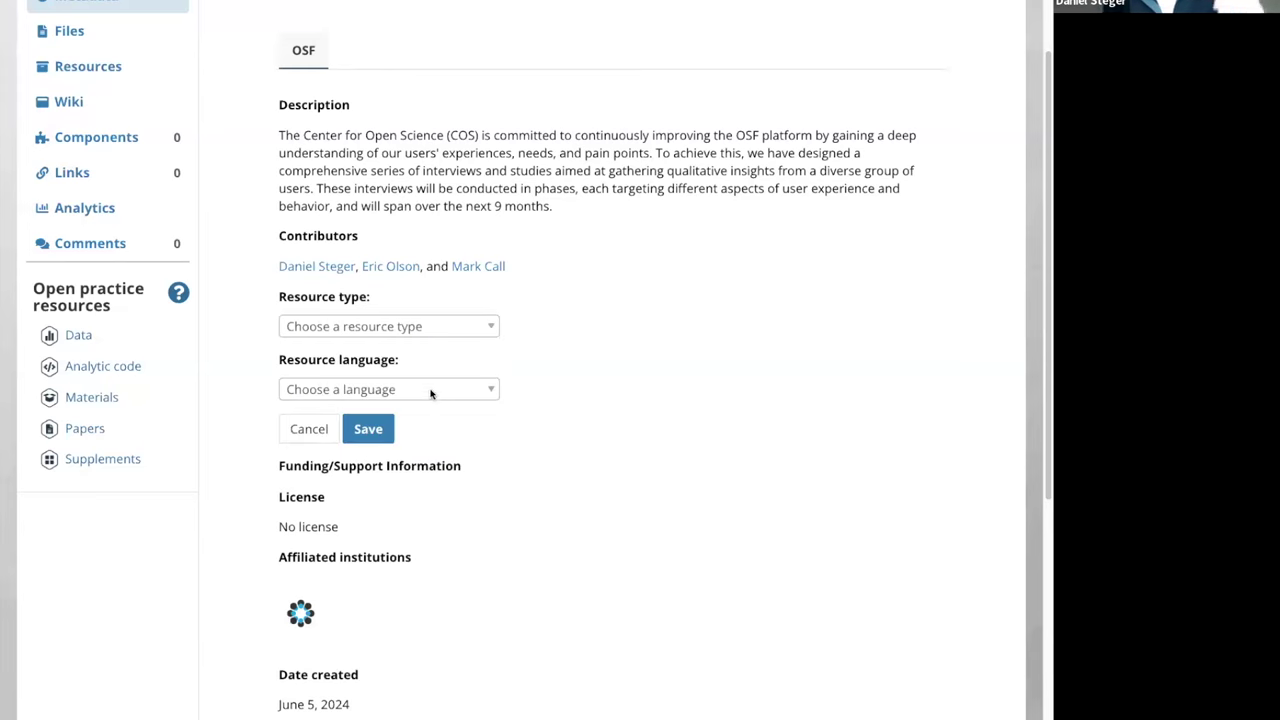
# Look through the registration's remaining metadata fields, including funding, license, affiliated institutions, dates, DOI and subjects.
pyautogui.scroll(-3, 590, 543)
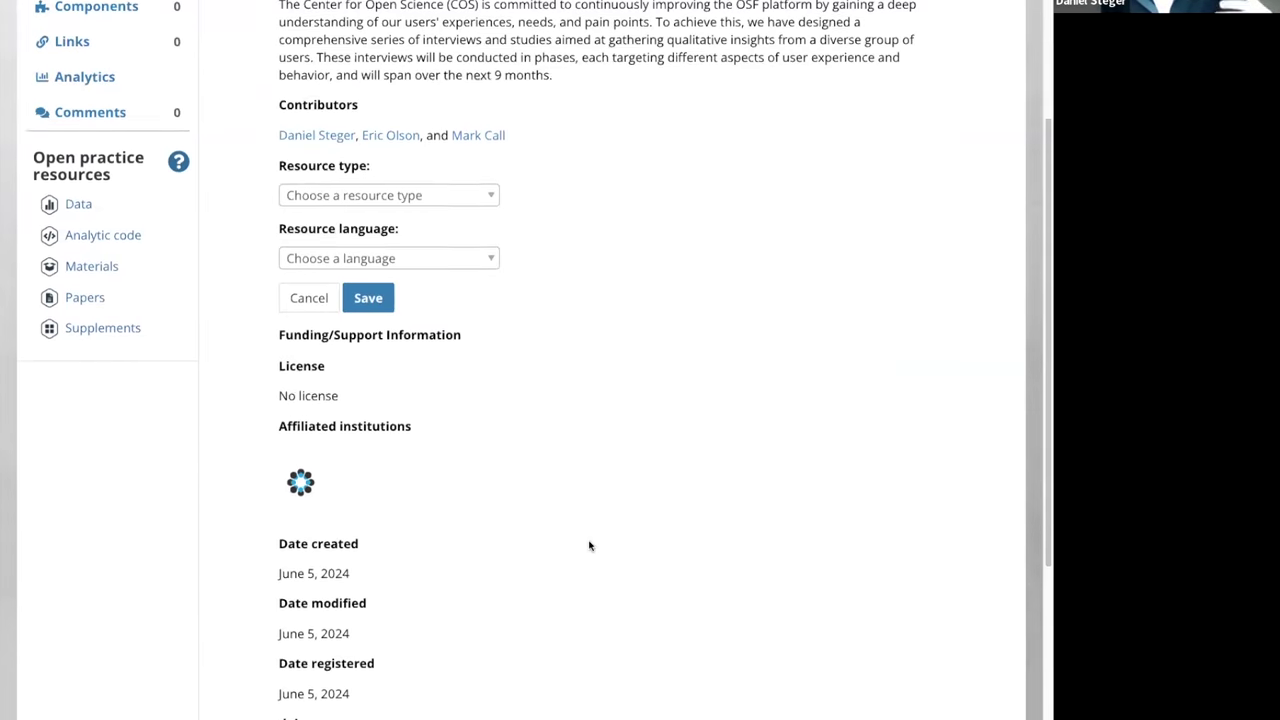
pyautogui.scroll(-1, 700, 578)
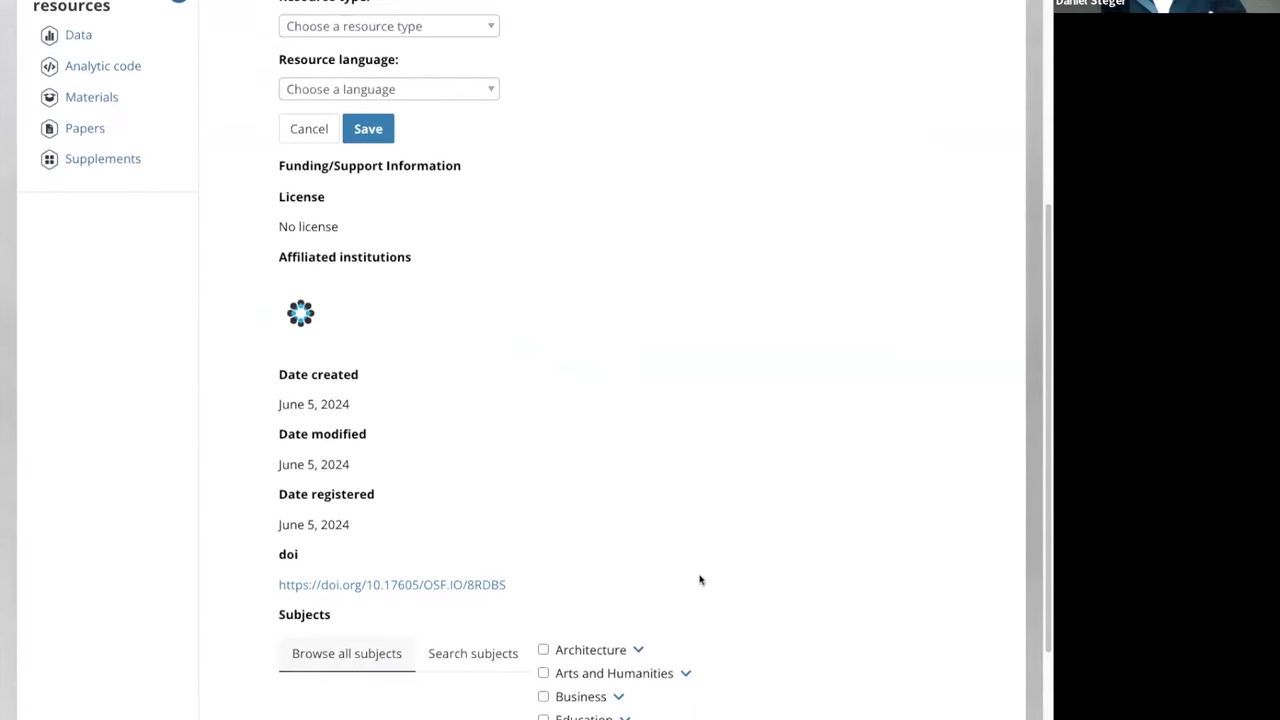
pyautogui.scroll(2, 732, 492)
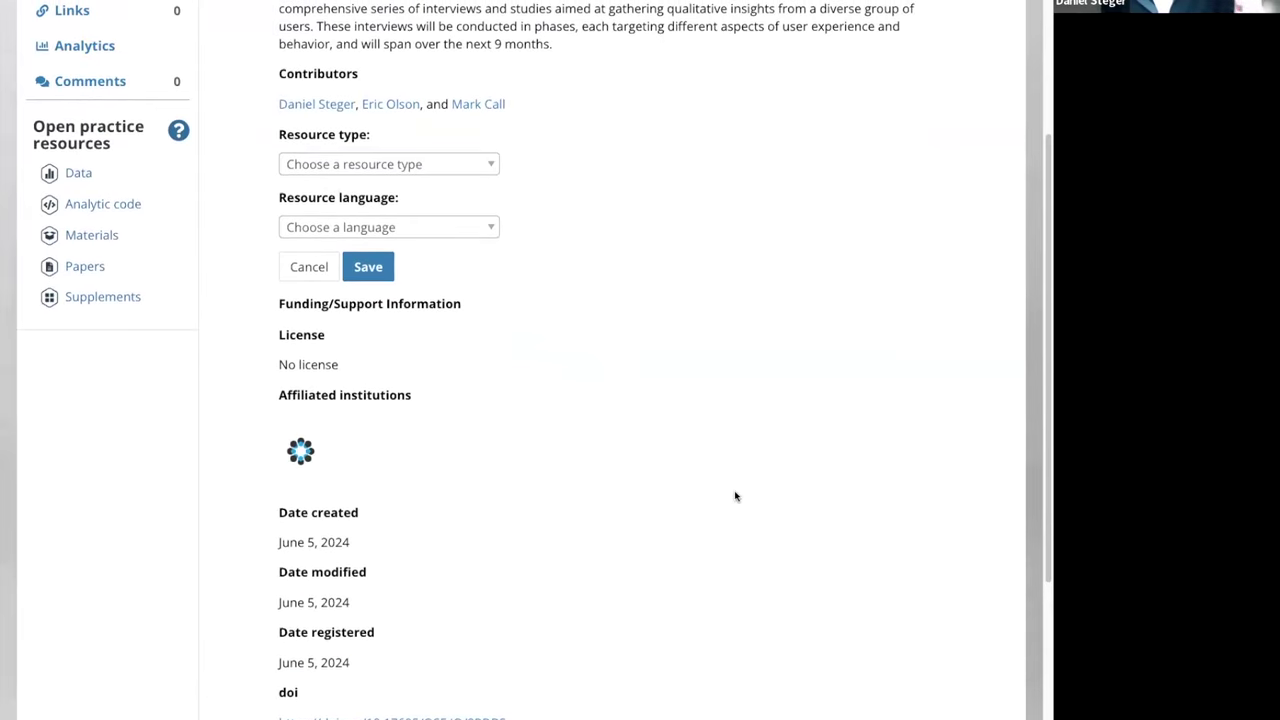
pyautogui.scroll(-4, 728, 397)
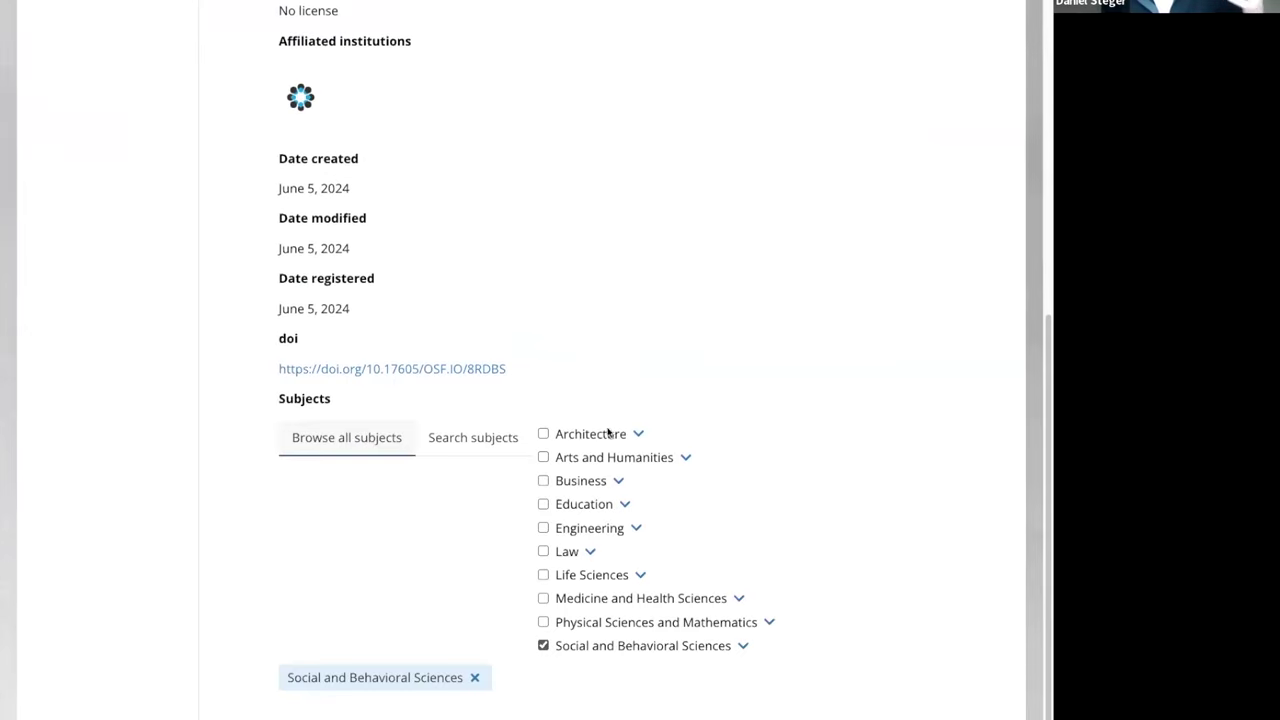
pyautogui.scroll(-1, 571, 550)
pyautogui.scroll(4, 575, 558)
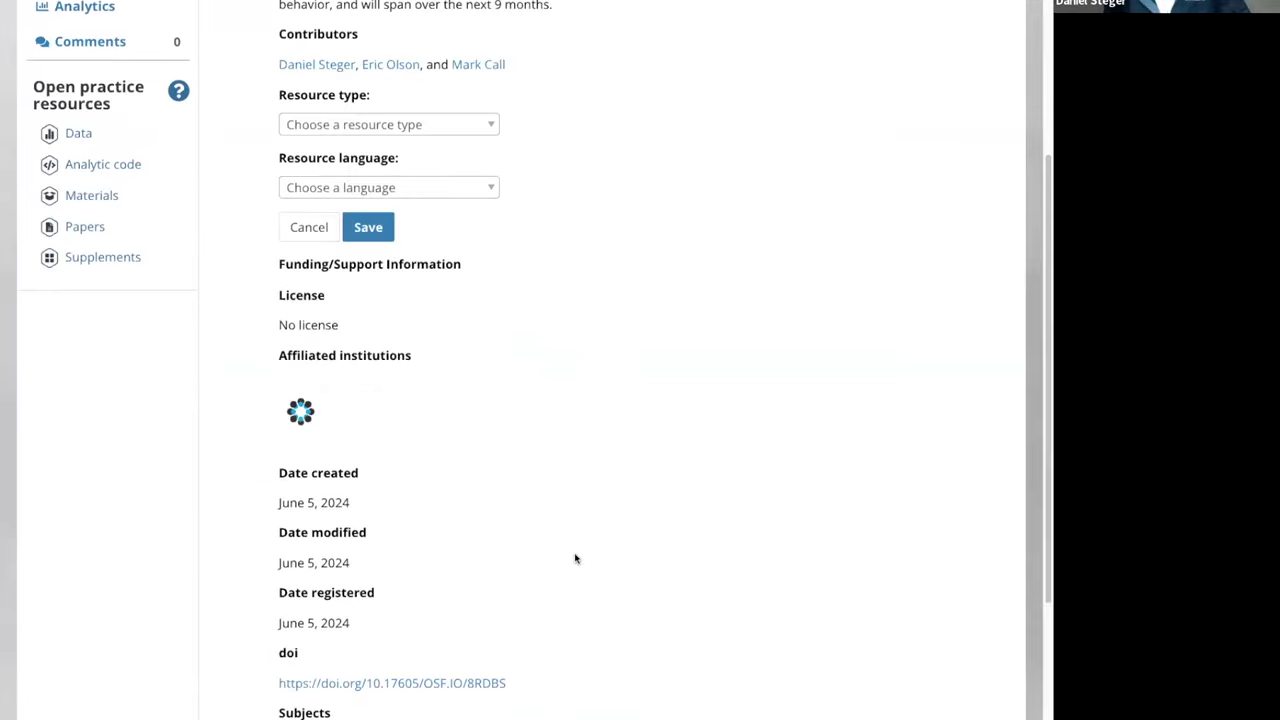
pyautogui.scroll(4, 575, 558)
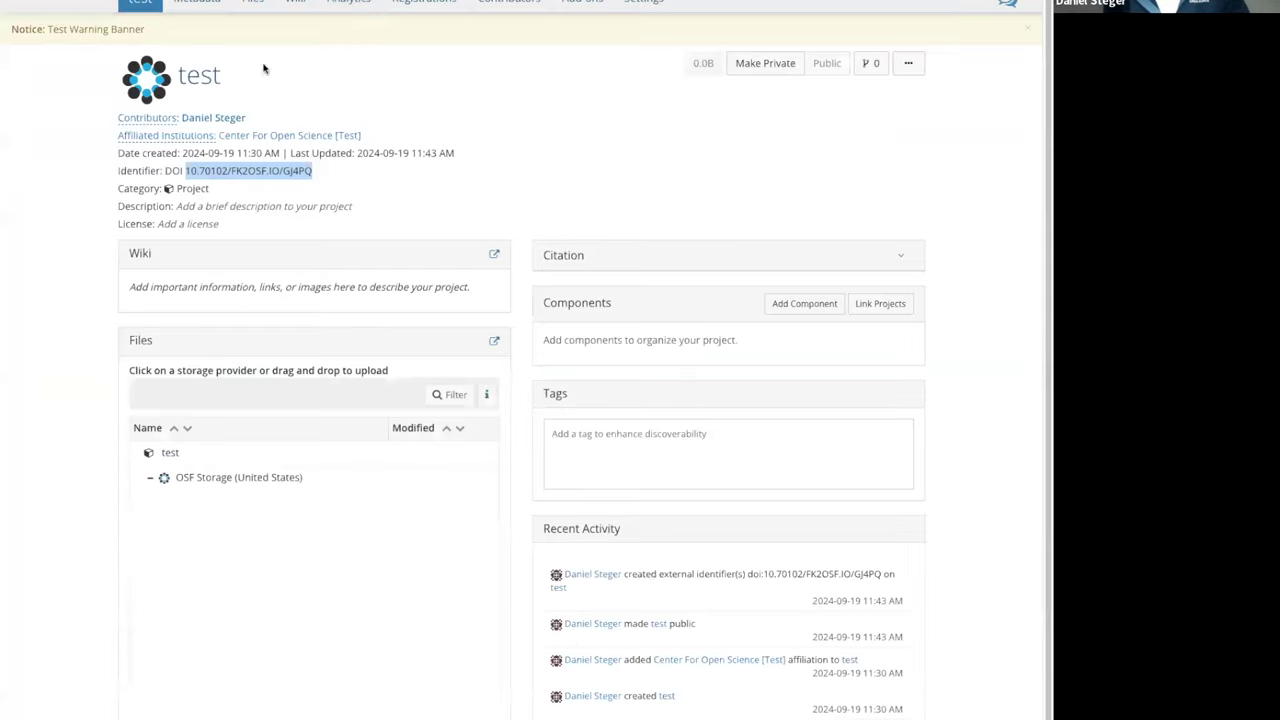
# Switch to the test project's metadata, view the resource type choices without selecting one, and look through the subjects.
pyautogui.click(205, 3)
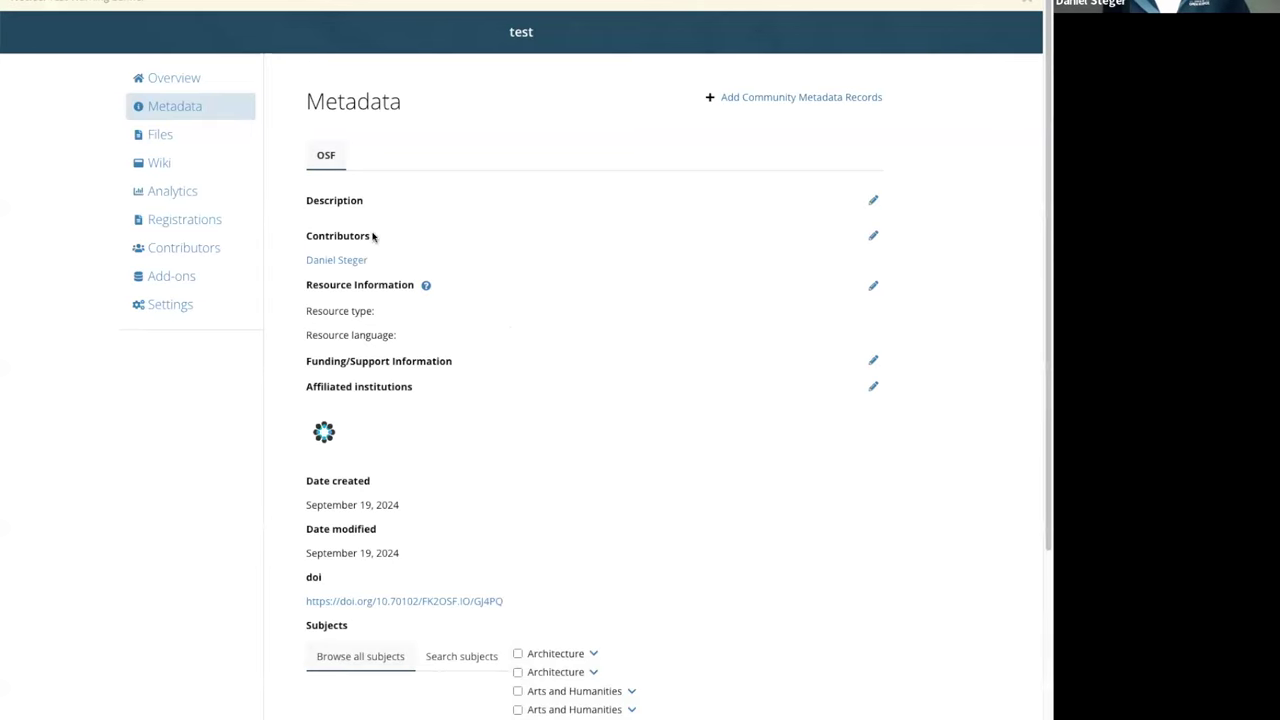
pyautogui.click(874, 289)
pyautogui.click(409, 307)
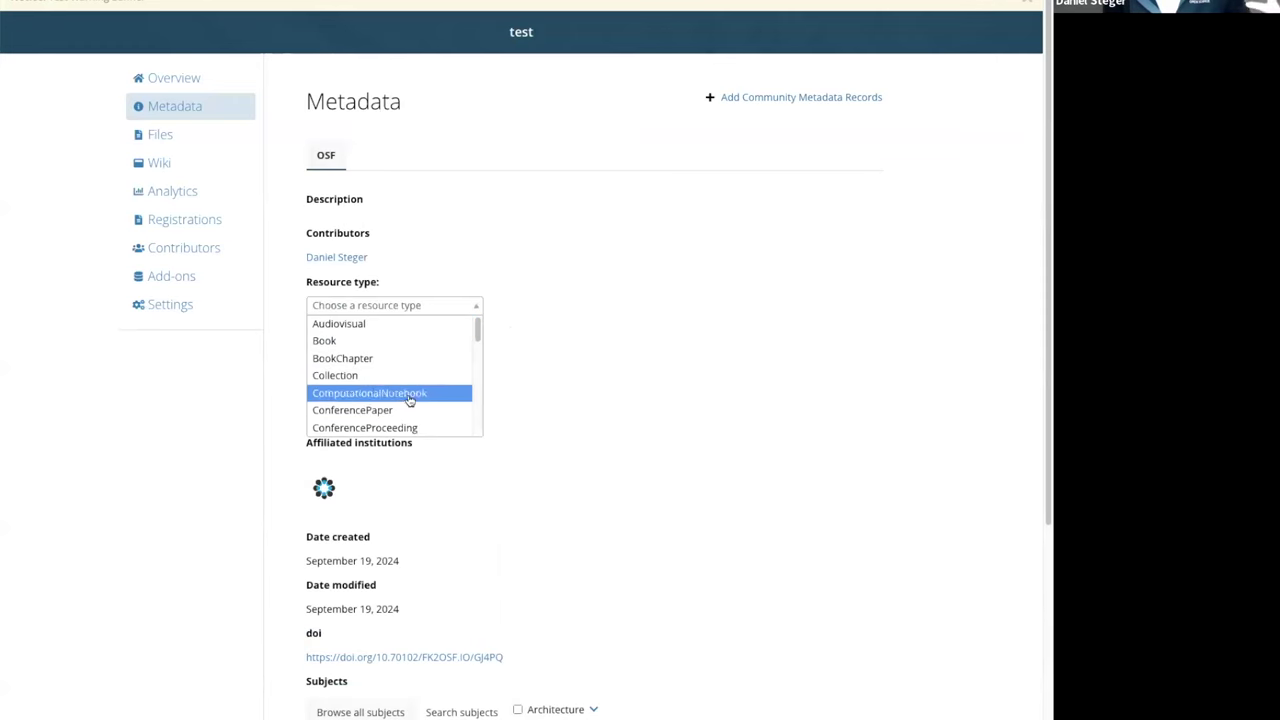
pyautogui.click(622, 395)
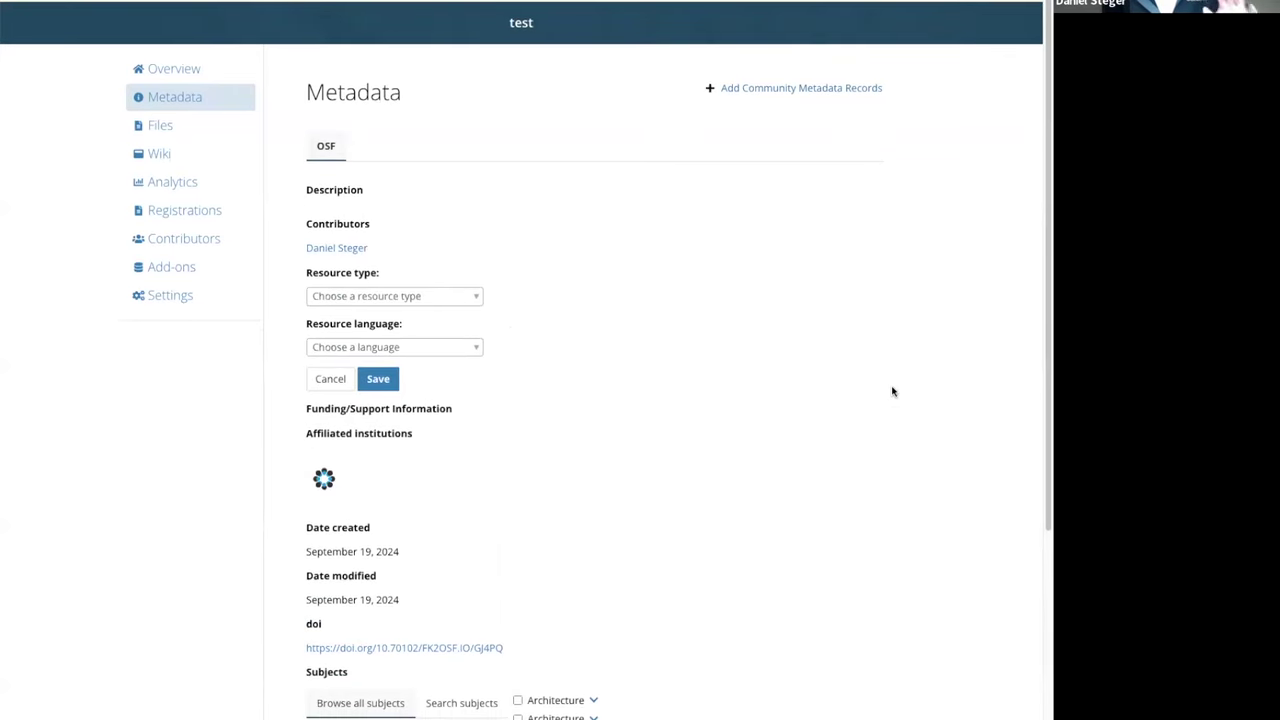
pyautogui.scroll(-4, 760, 510)
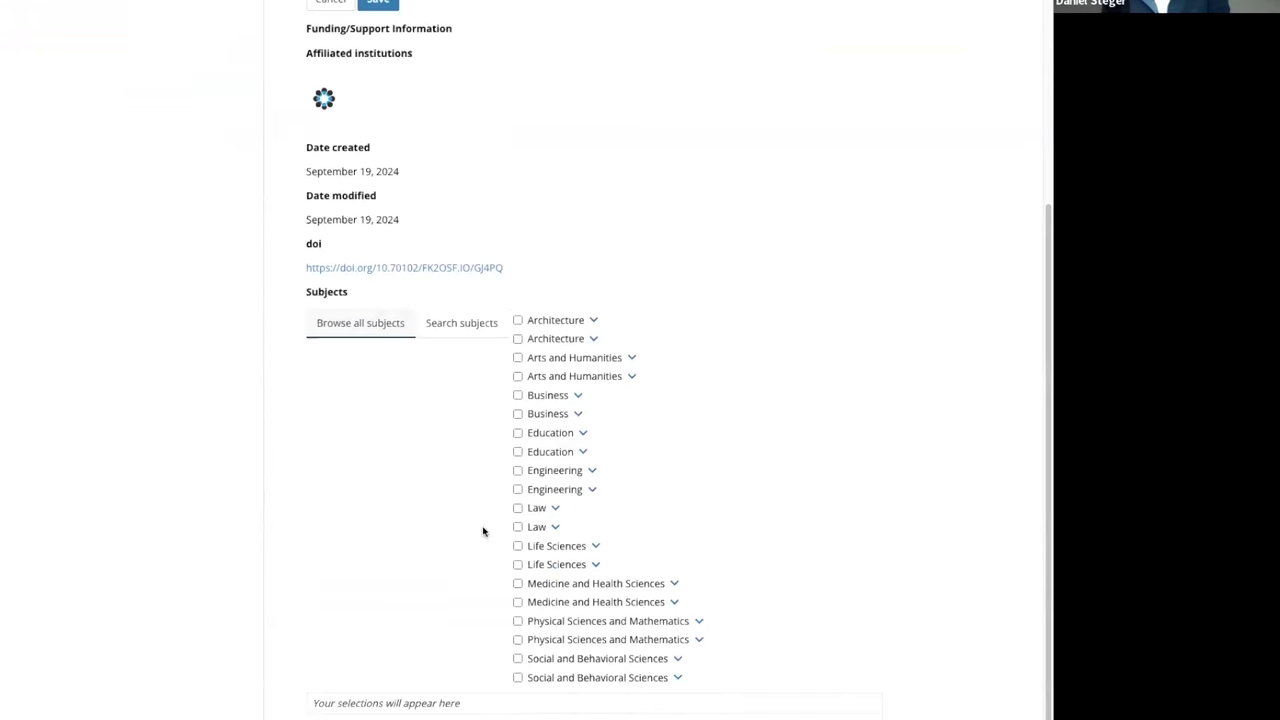
pyautogui.scroll(4, 483, 532)
# Upload the file Covid-19 Data.docx to the test project's OSF Storage.
pyautogui.click(168, 137)
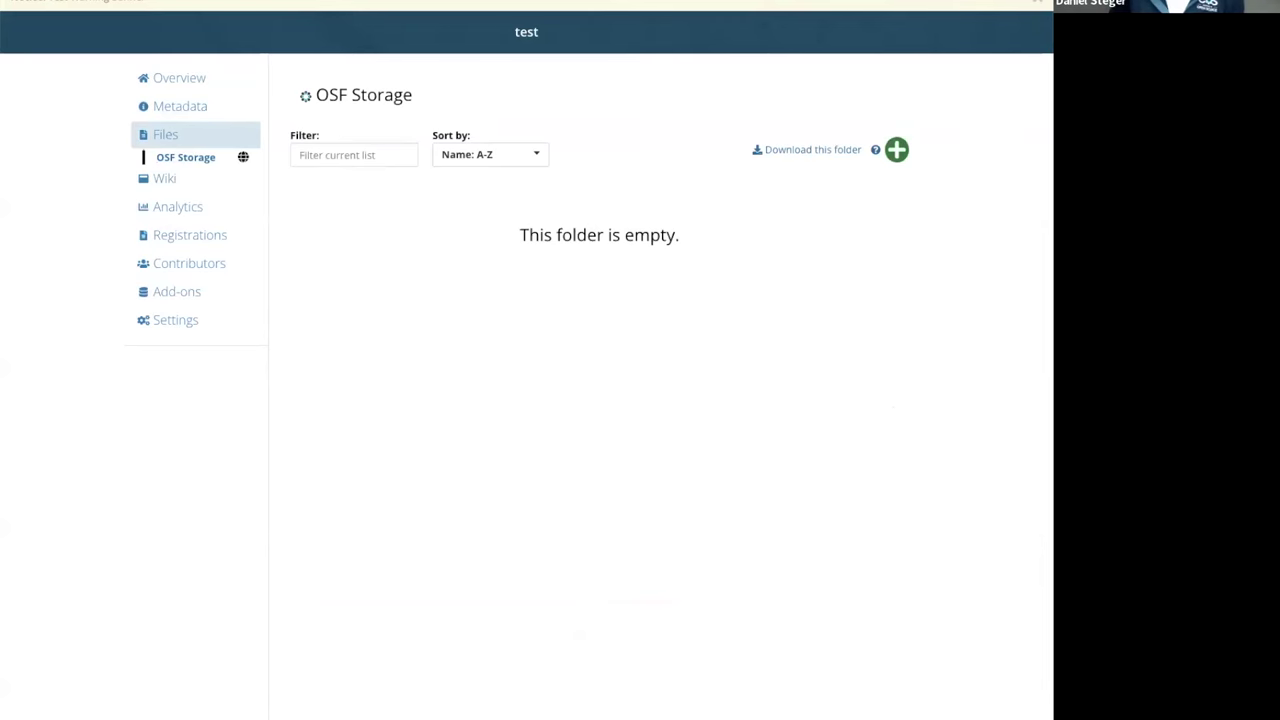
pyautogui.click(896, 151)
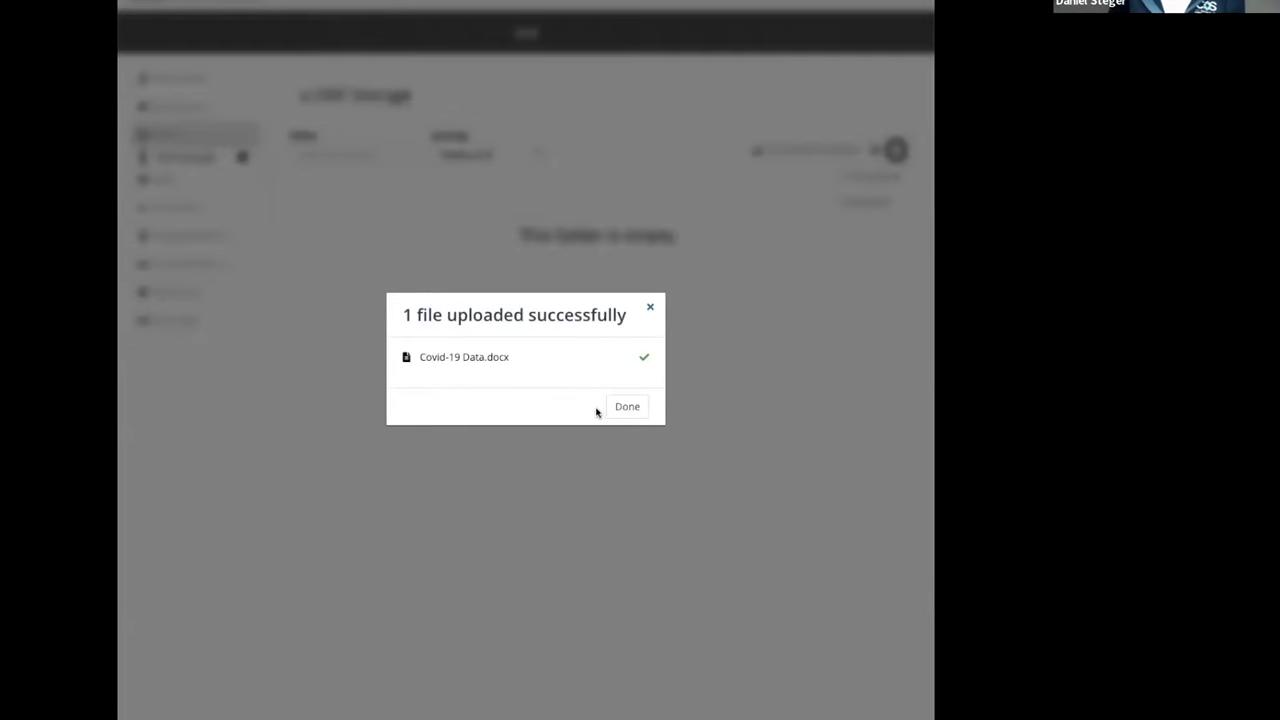
# Dismiss the upload confirmation, then open Covid-19 Data.docx and its file metadata for editing.
pyautogui.click(625, 407)
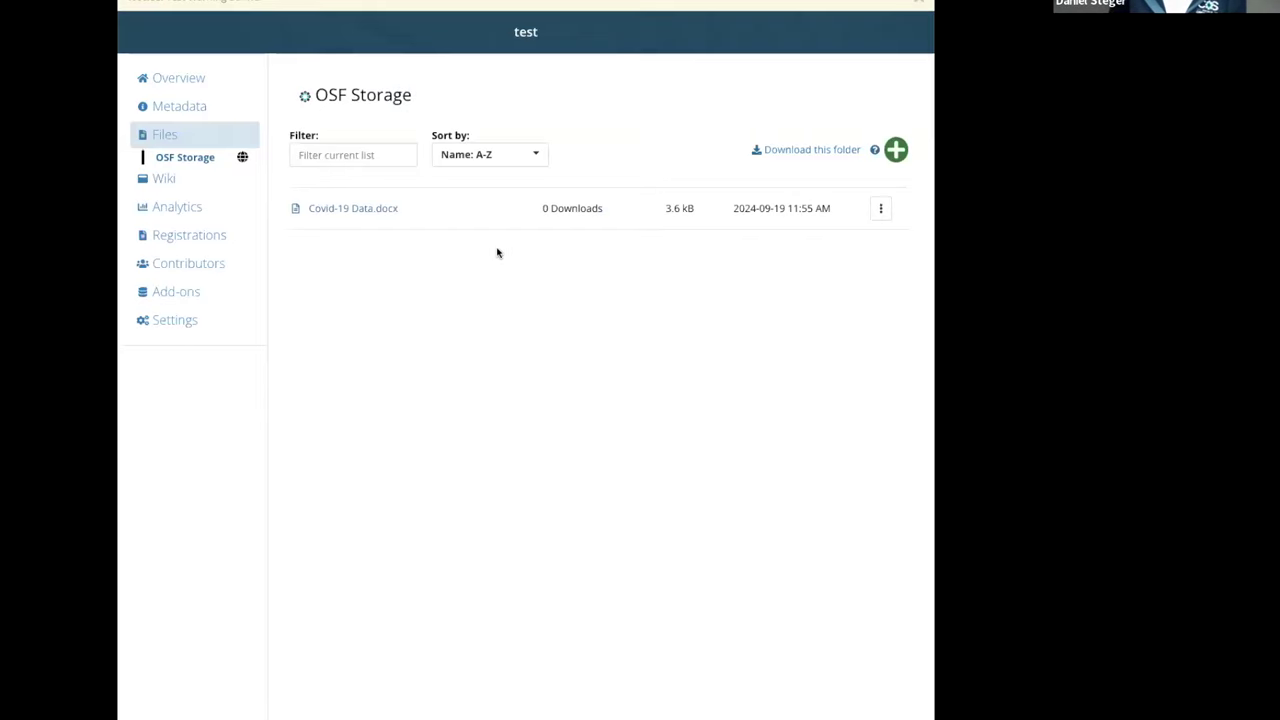
pyautogui.click(377, 214)
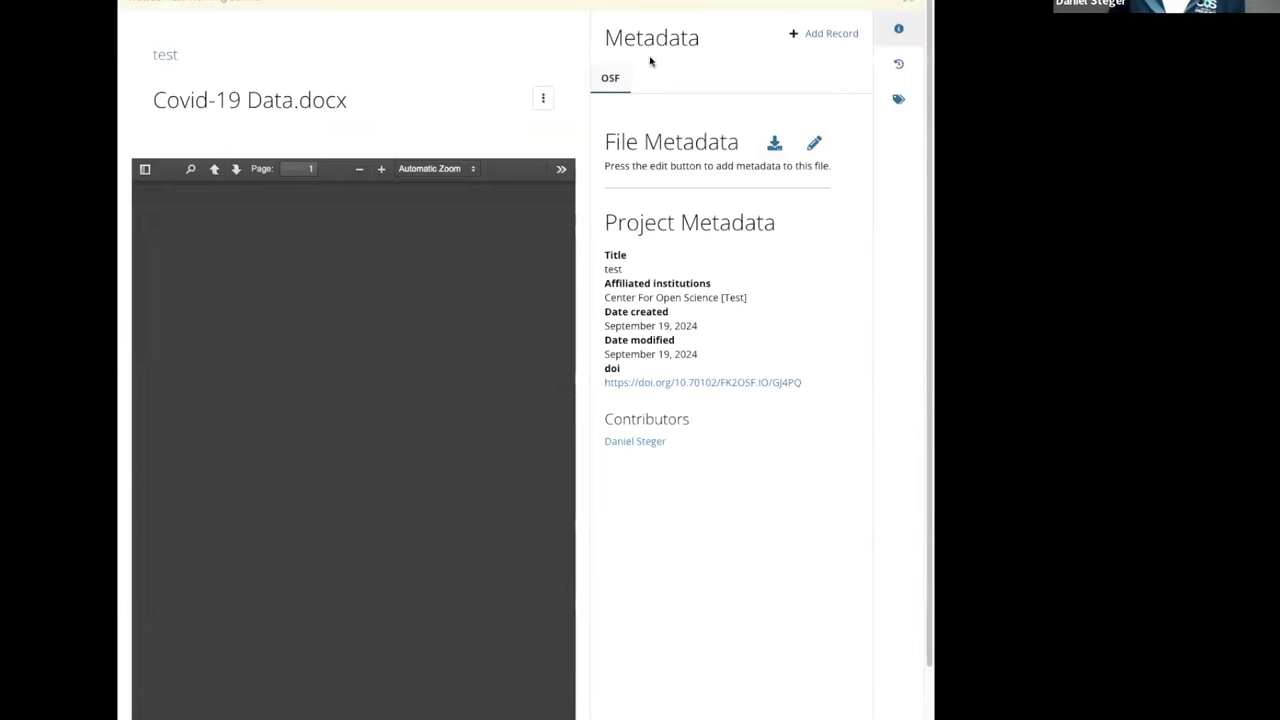
pyautogui.click(812, 145)
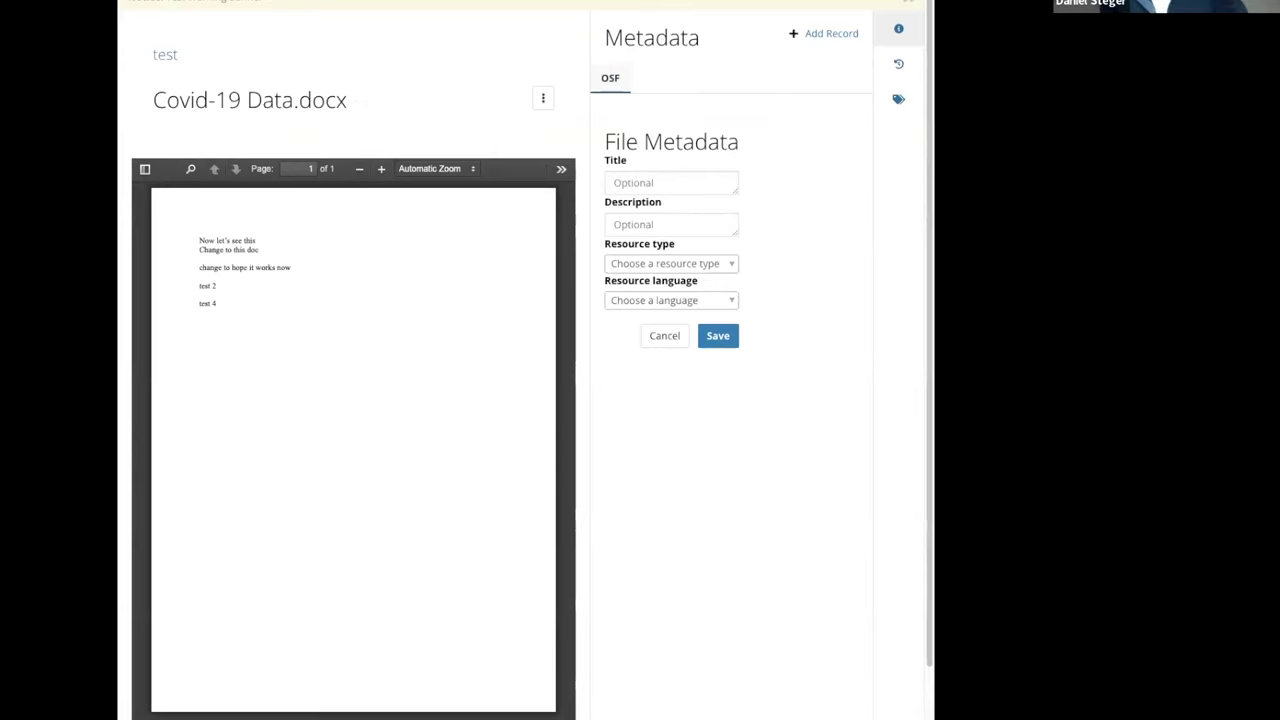
# Leave the file and open the most recently modified test preprint from the list of all my preprints to view its details.
pyautogui.hotkey('alt', 'Left')
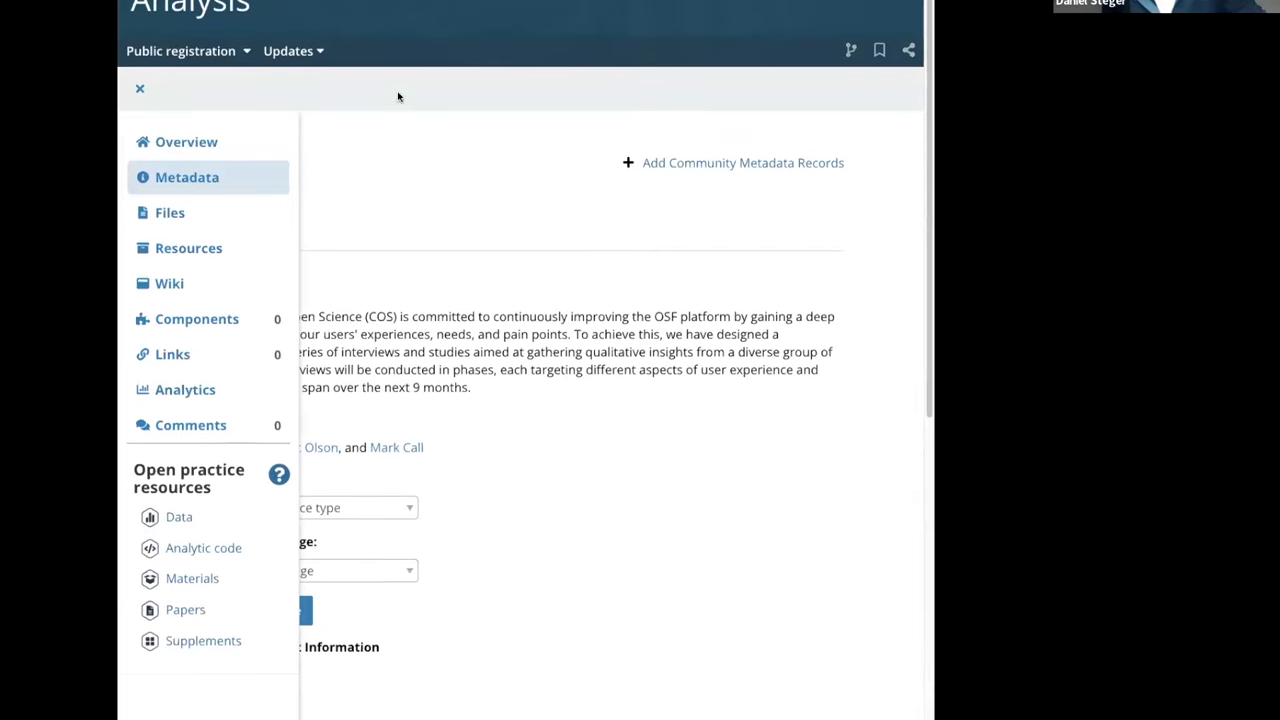
pyautogui.scroll(1, 587, 22)
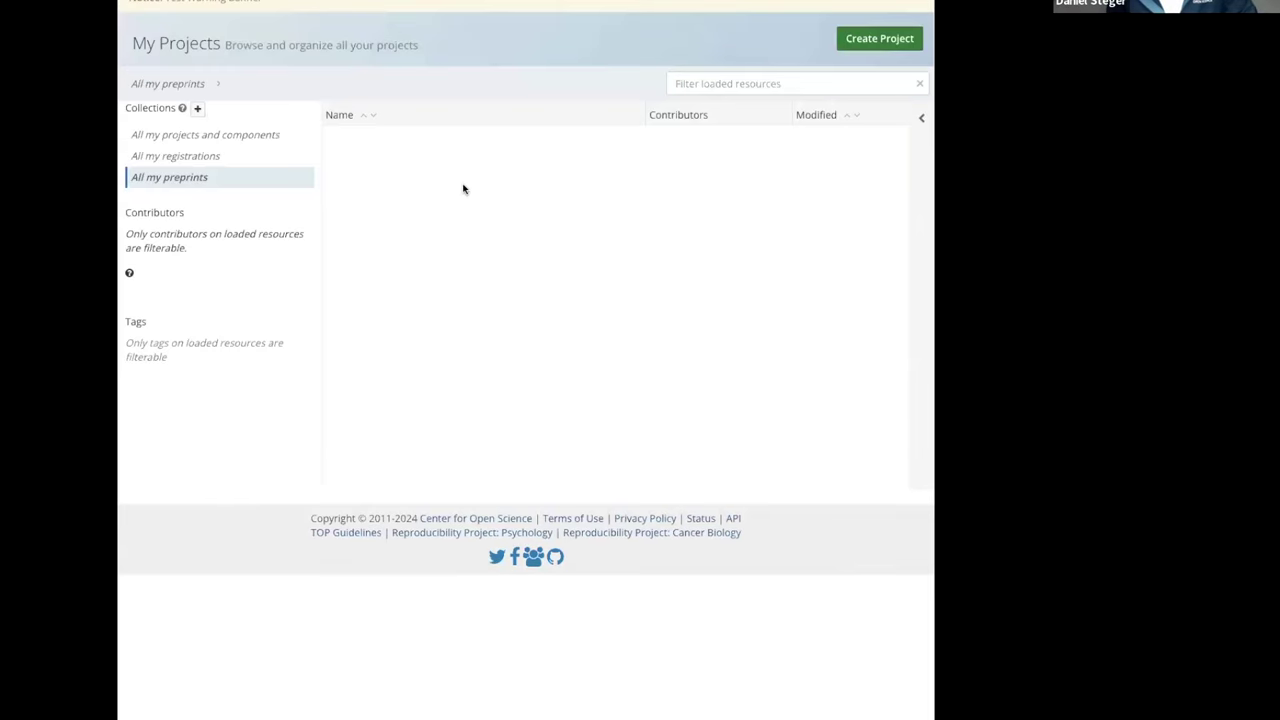
pyautogui.click(365, 143)
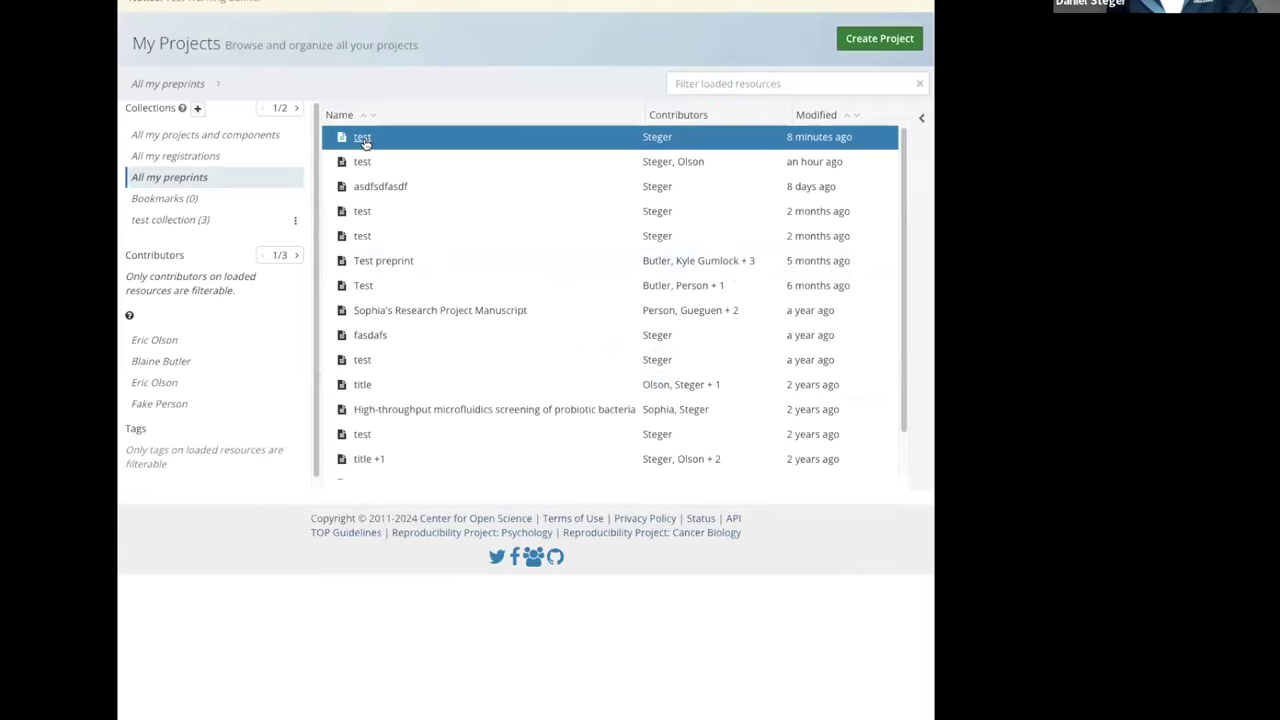
pyautogui.click(363, 139)
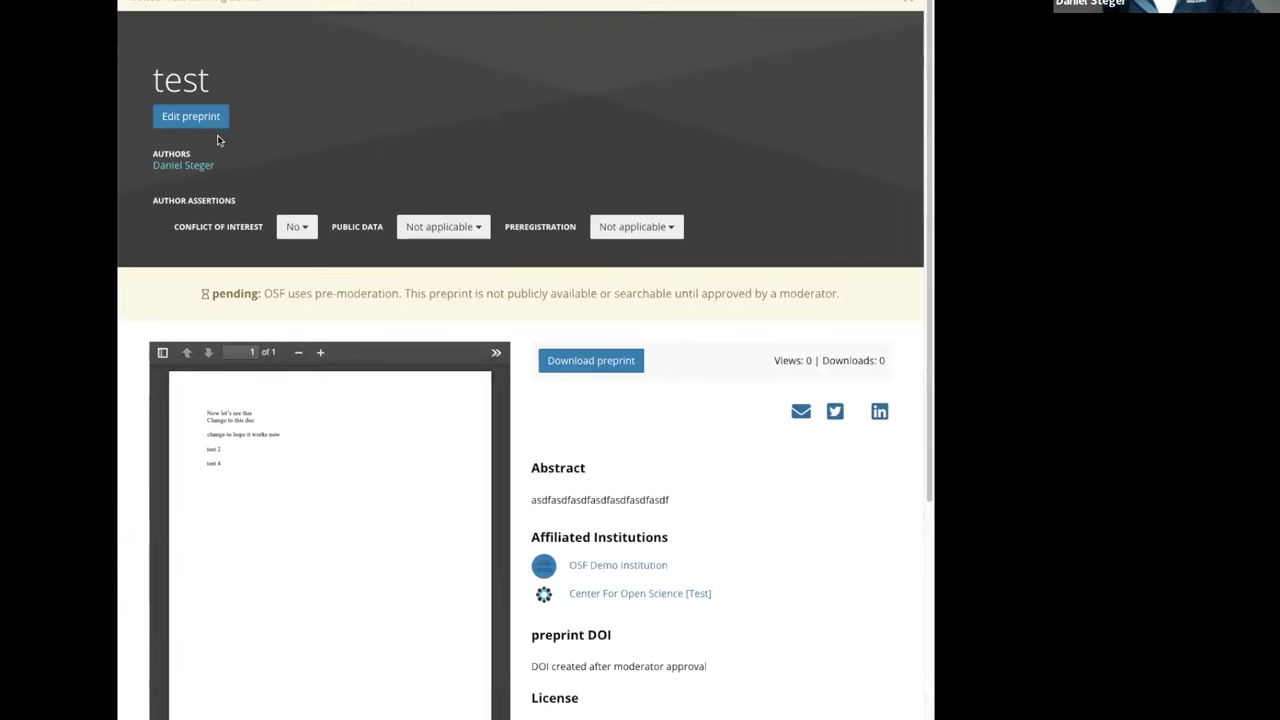
pyautogui.scroll(-4, 670, 585)
pyautogui.scroll(4, 603, 446)
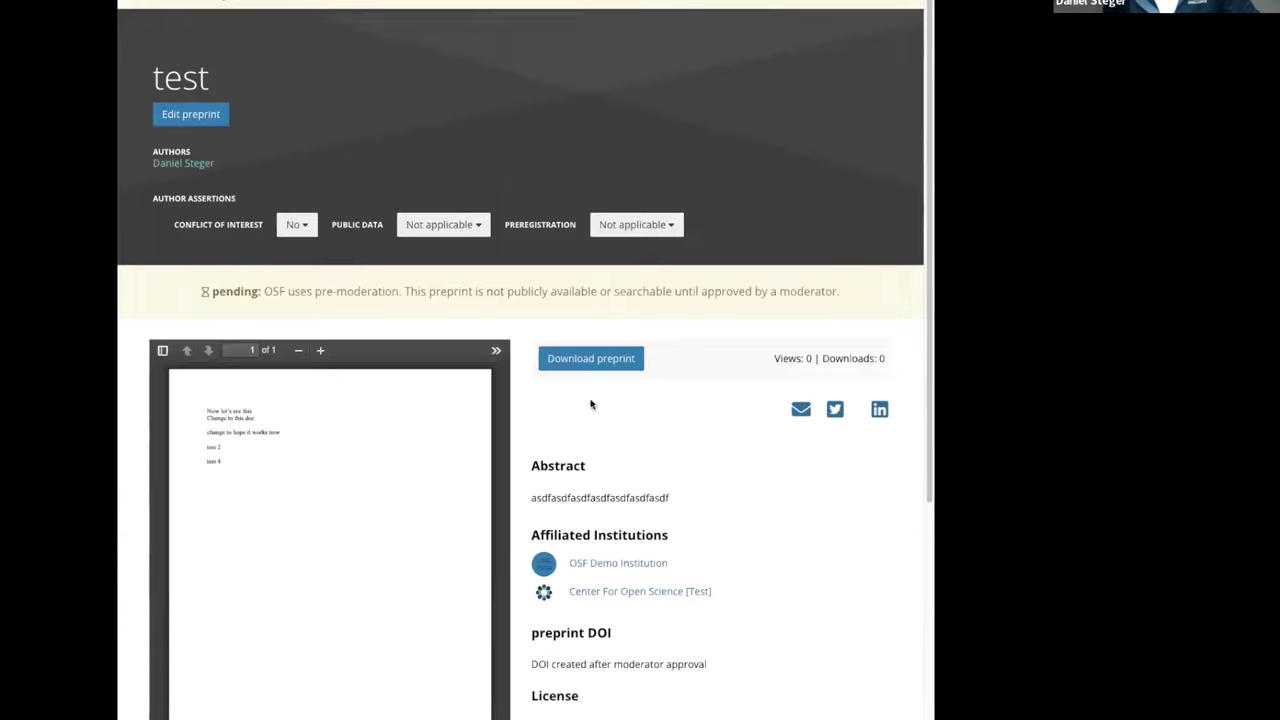
# Open the test preprint for editing and look through its Metadata section, including contributors, affiliated institutions, license, subjects, tags and publication DOI.
pyautogui.click(200, 120)
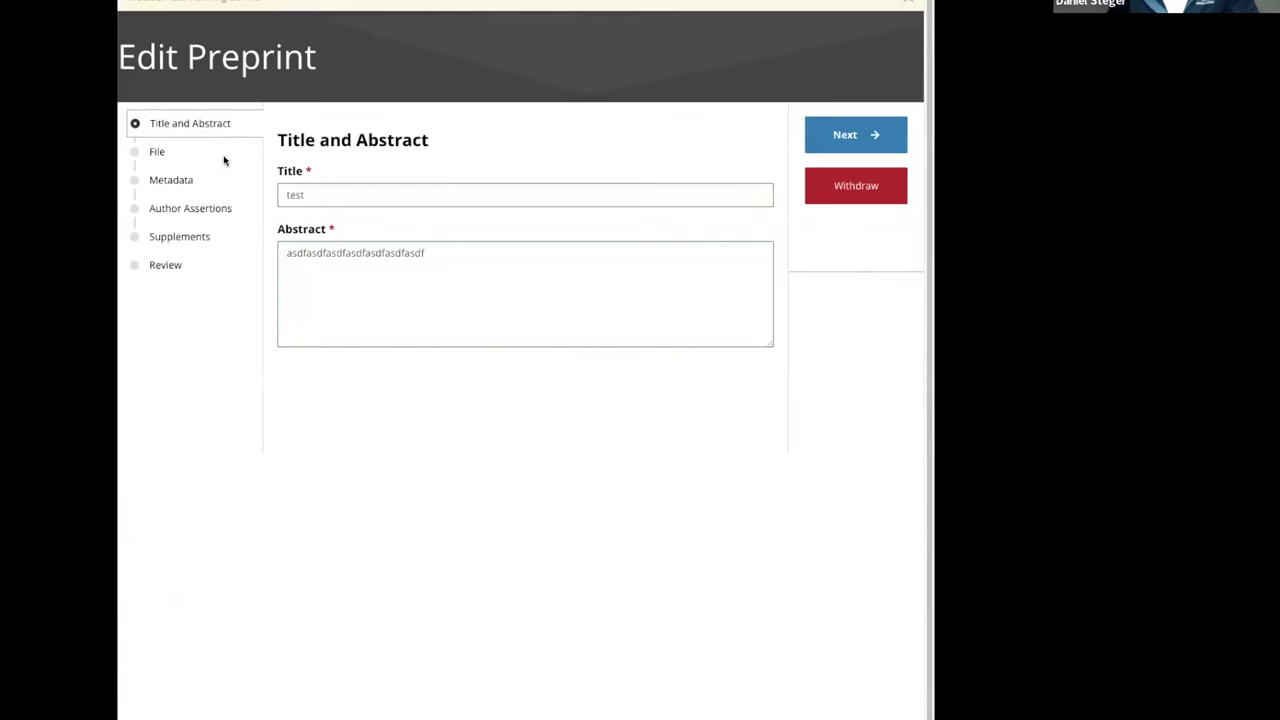
pyautogui.click(872, 152)
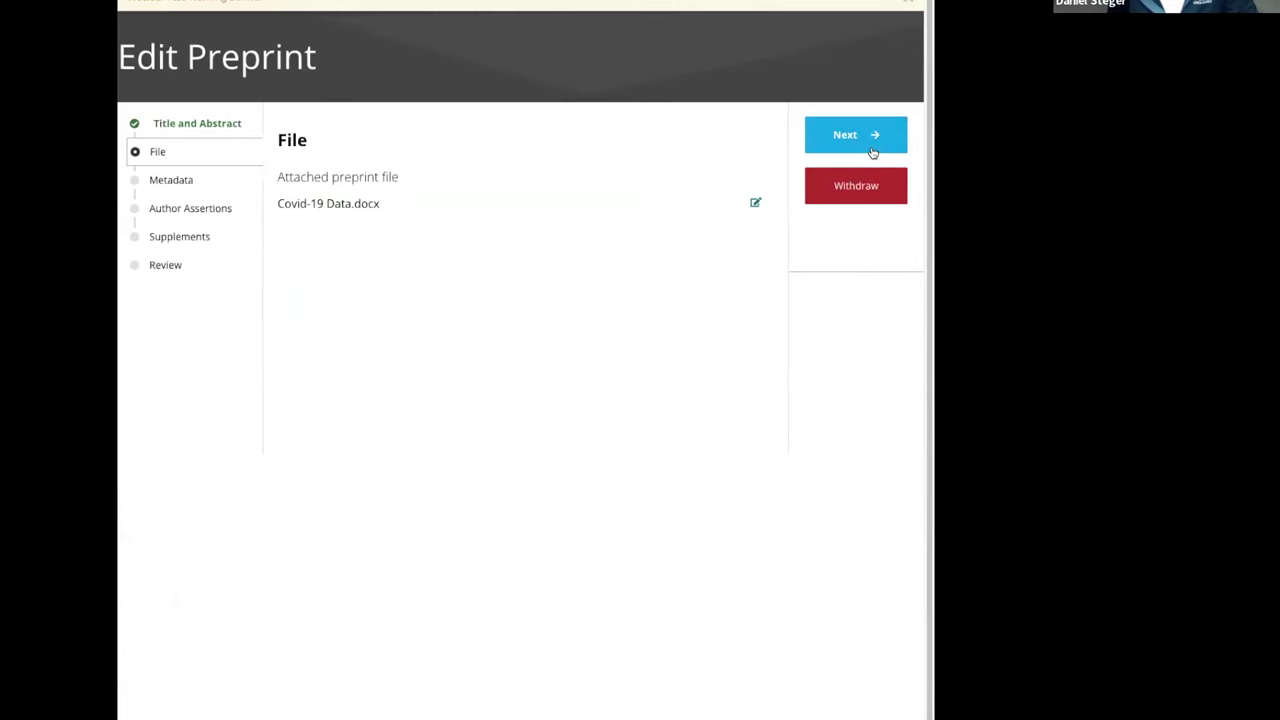
pyautogui.click(872, 152)
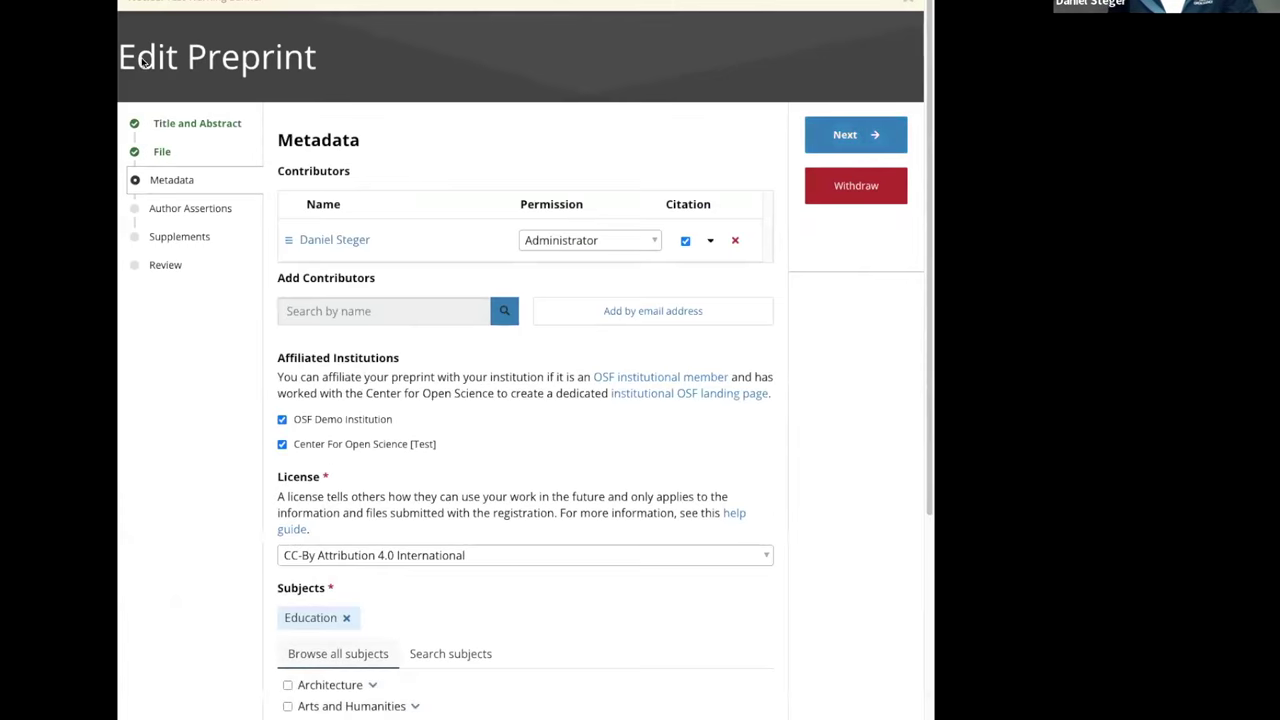
pyautogui.scroll(-1, 404, 116)
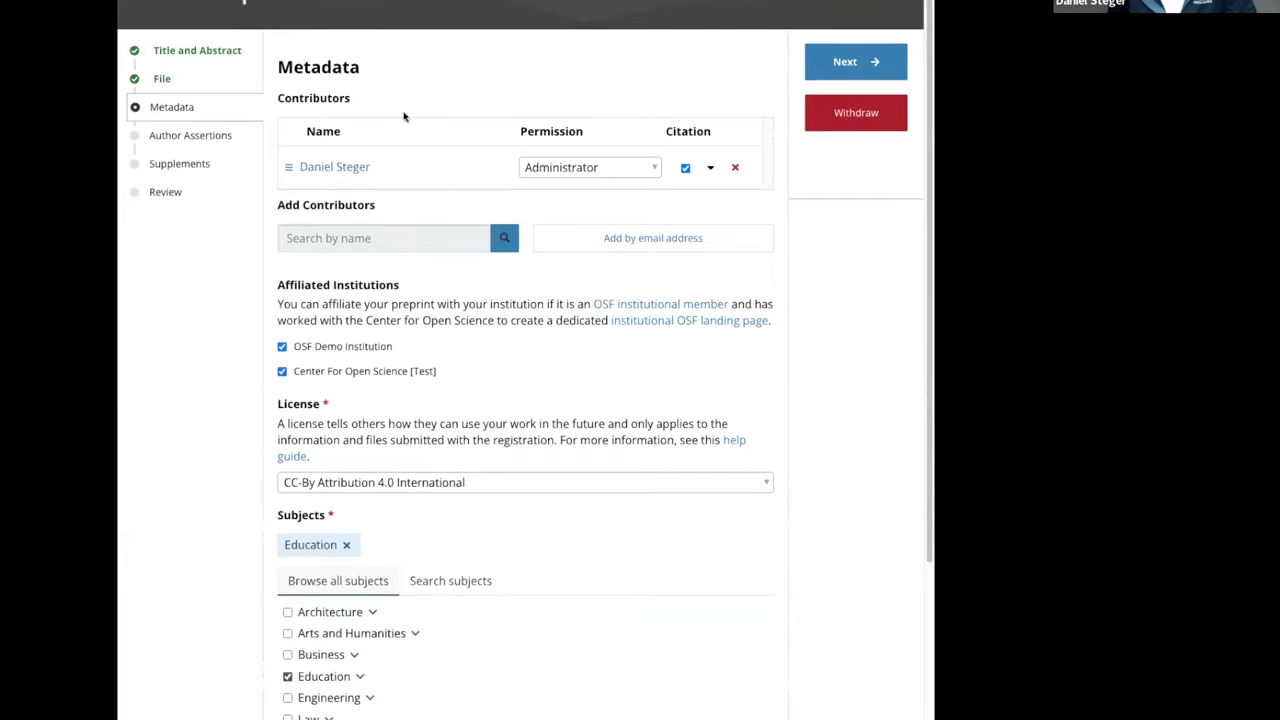
pyautogui.scroll(-2, 384, 314)
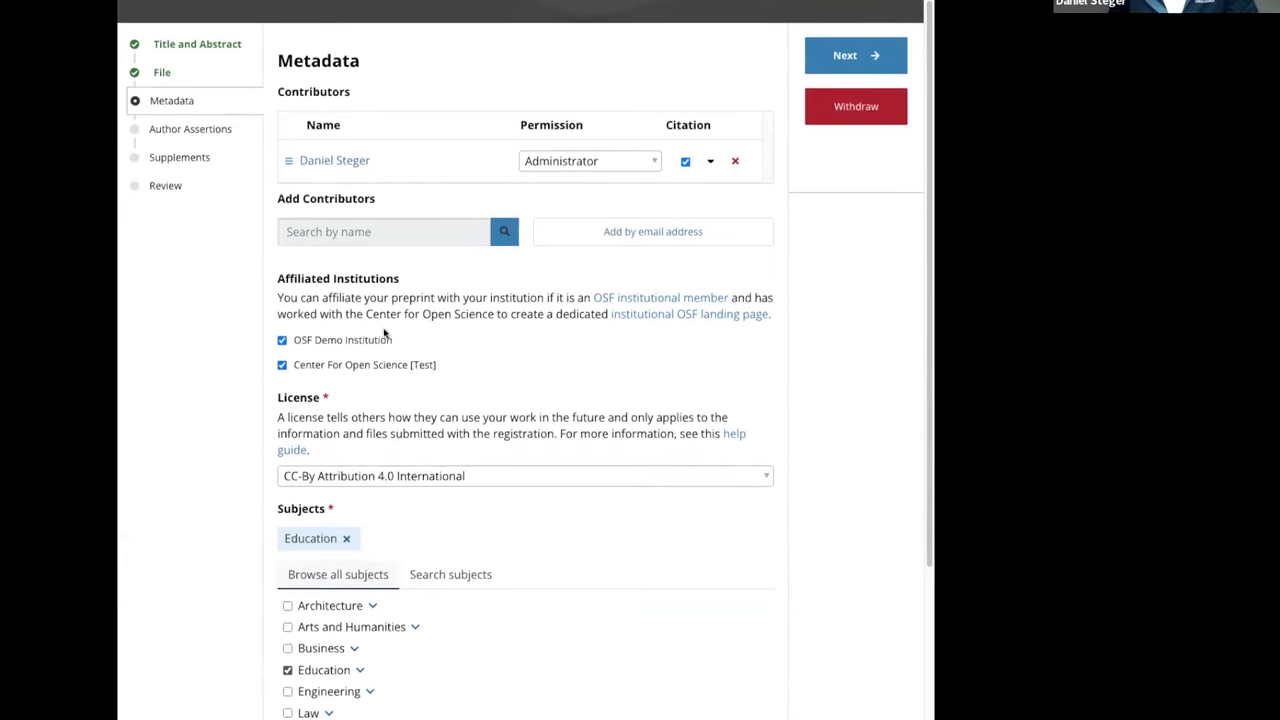
pyautogui.scroll(-2, 385, 656)
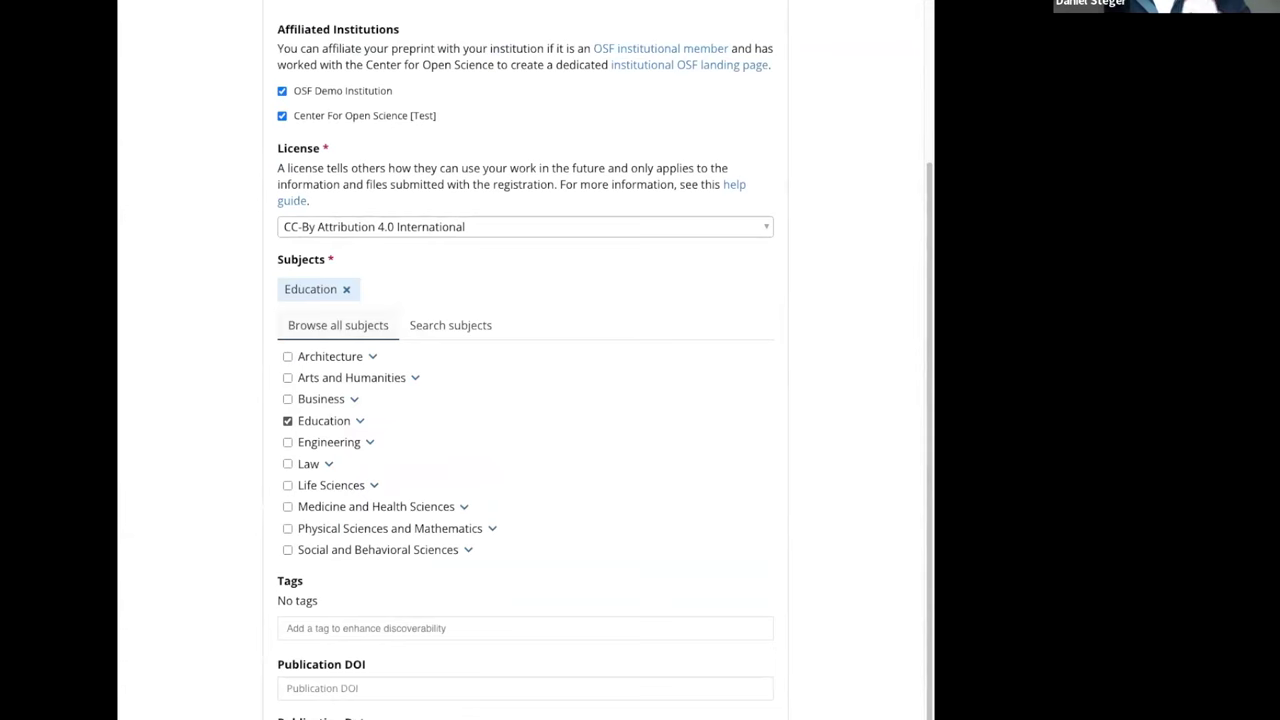
pyautogui.hotkey('alt', 'Tab')
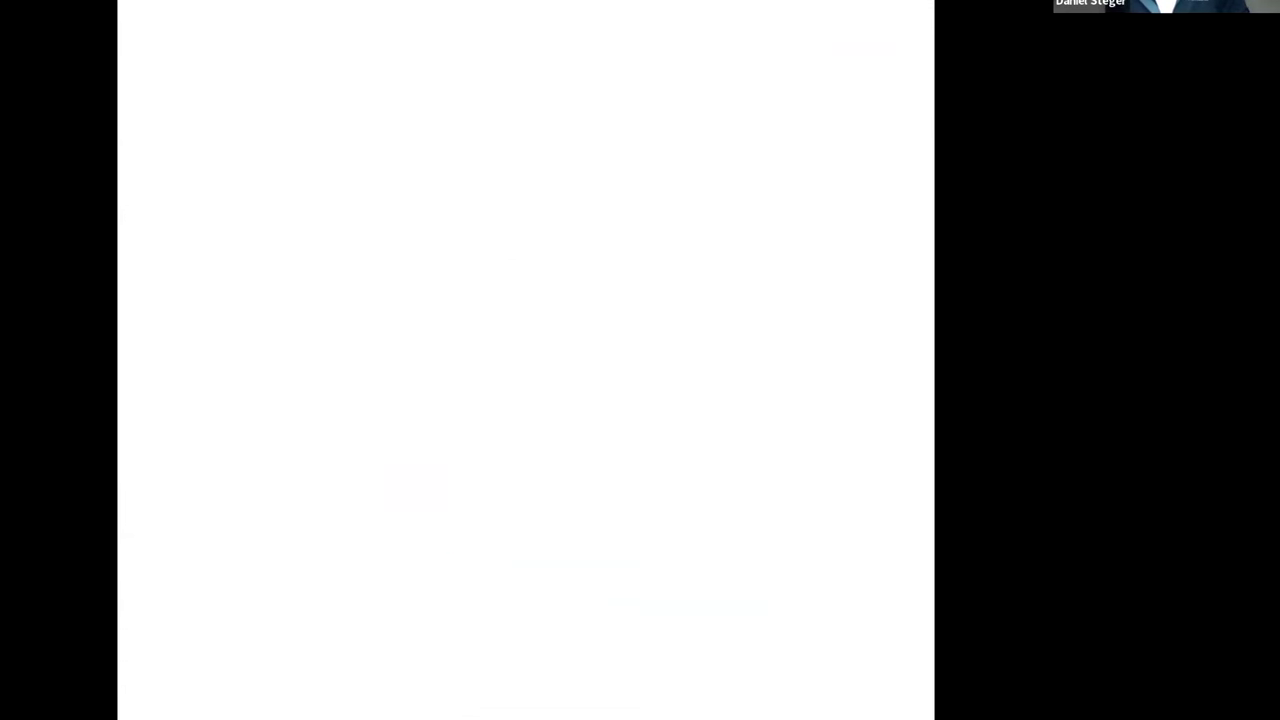